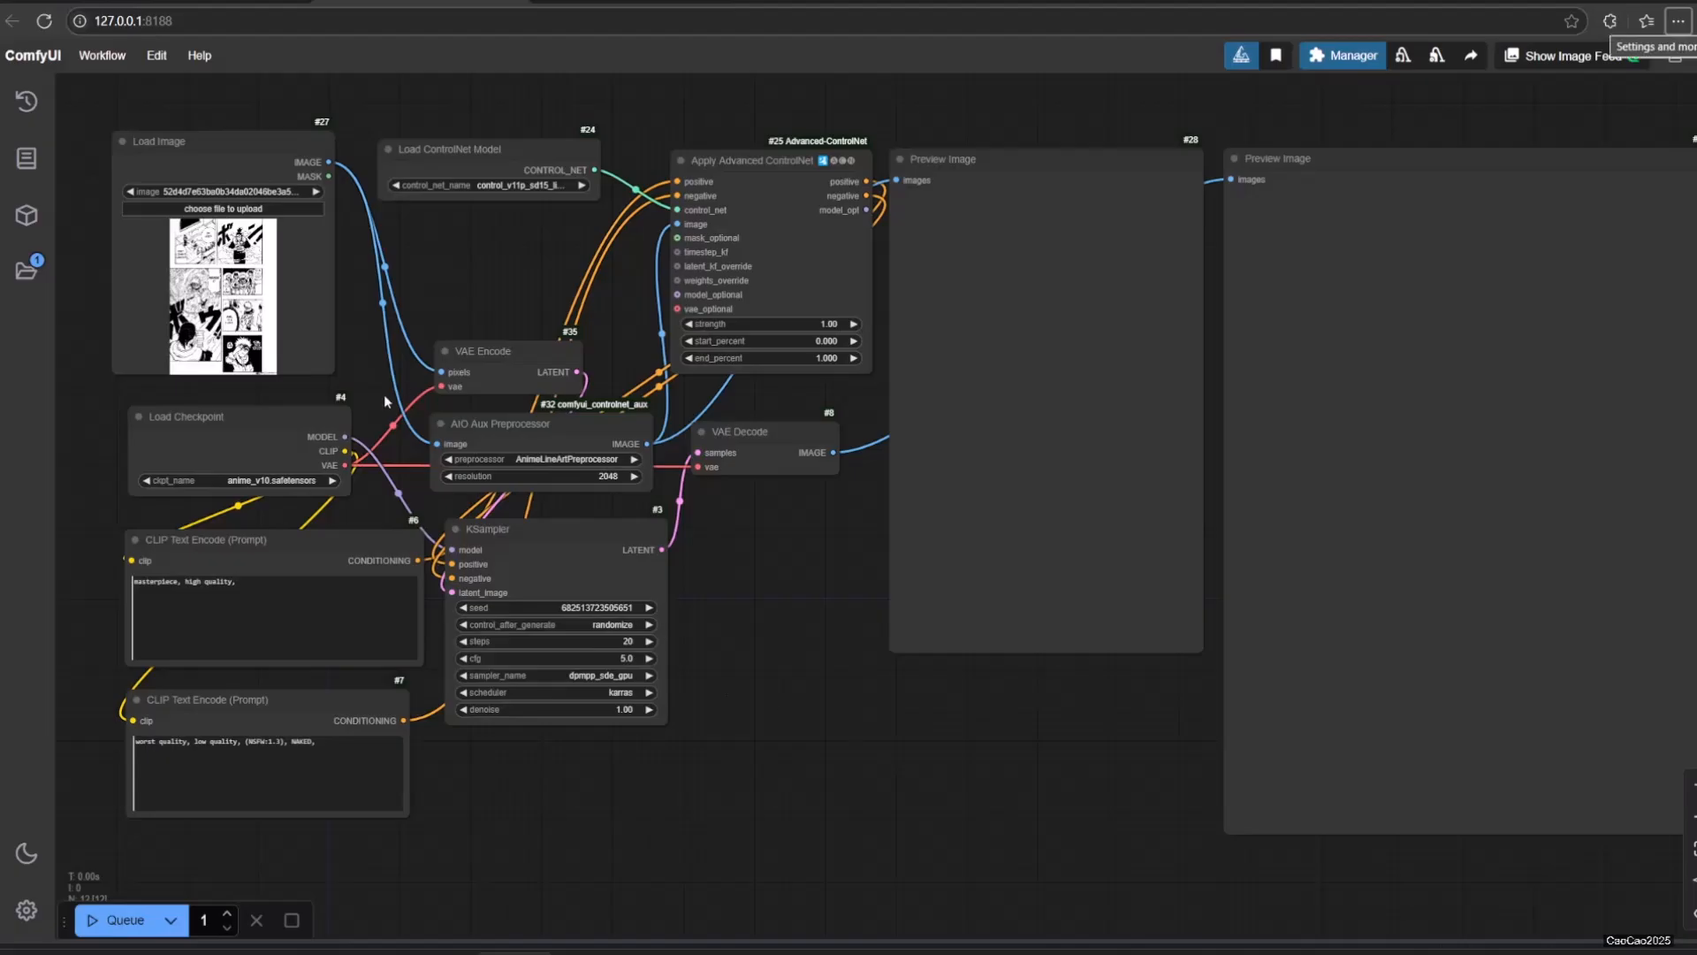
pyautogui.scroll(5, 243, 272)
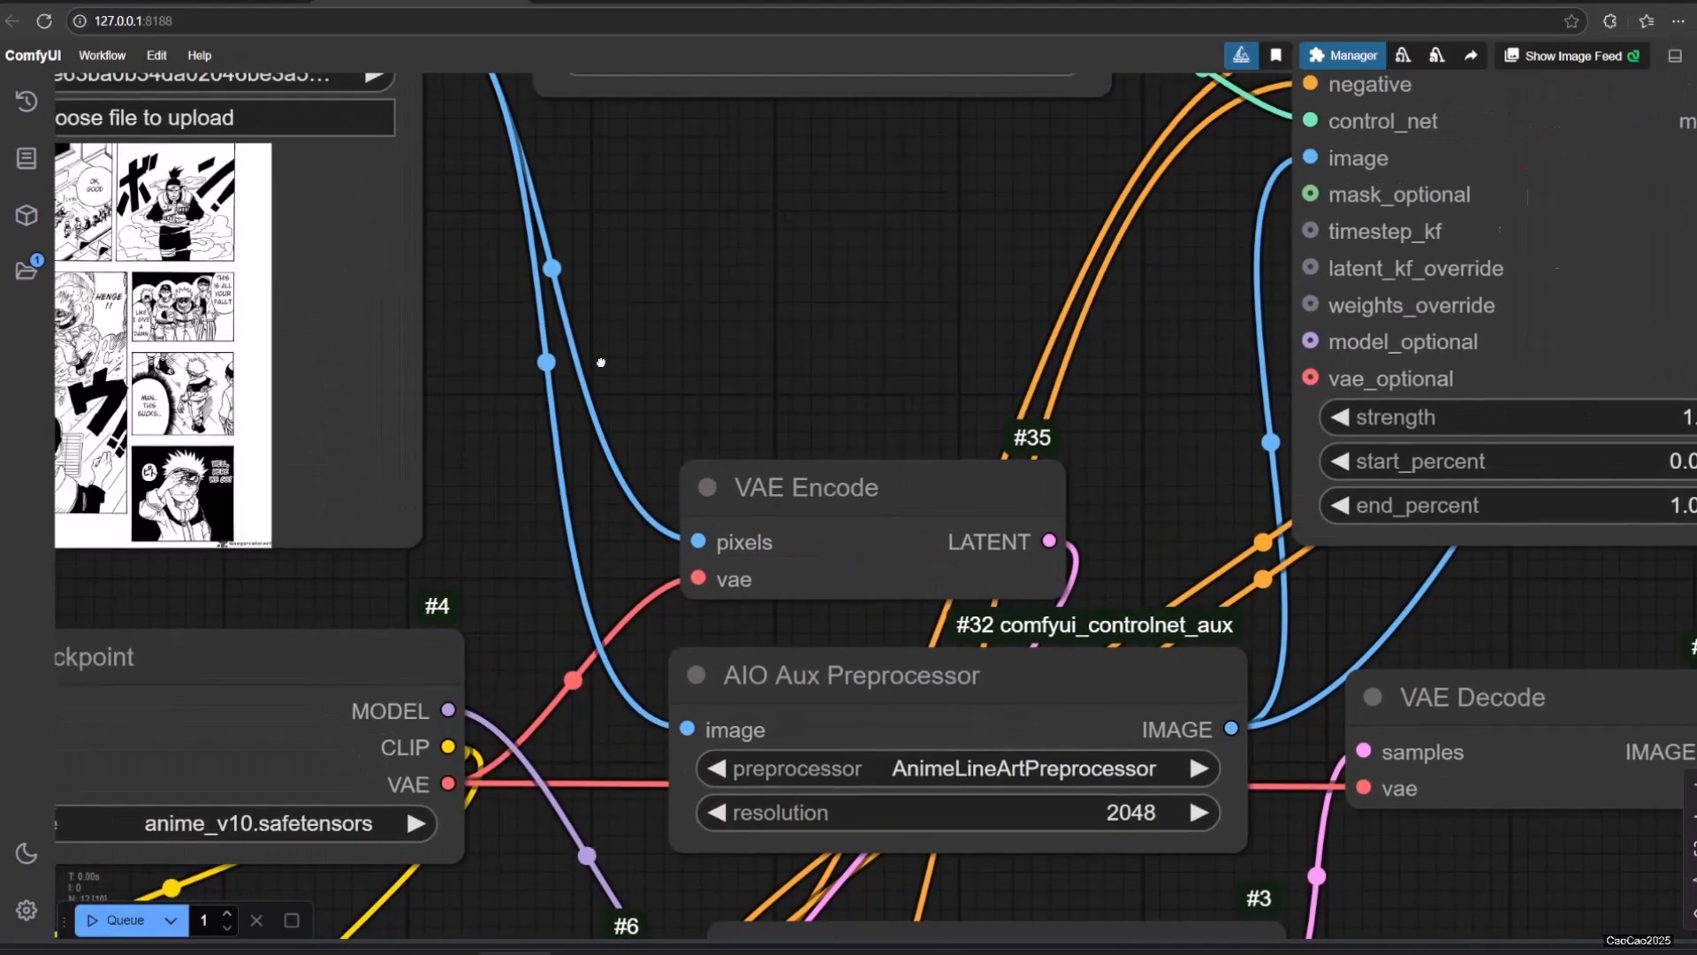
# - Review the graph, keeping the current checkpoint and the AnimeLineArtPreprocessor as the preprocessor
pyautogui.moveTo(477, 344); pyautogui.dragTo(723, 468)
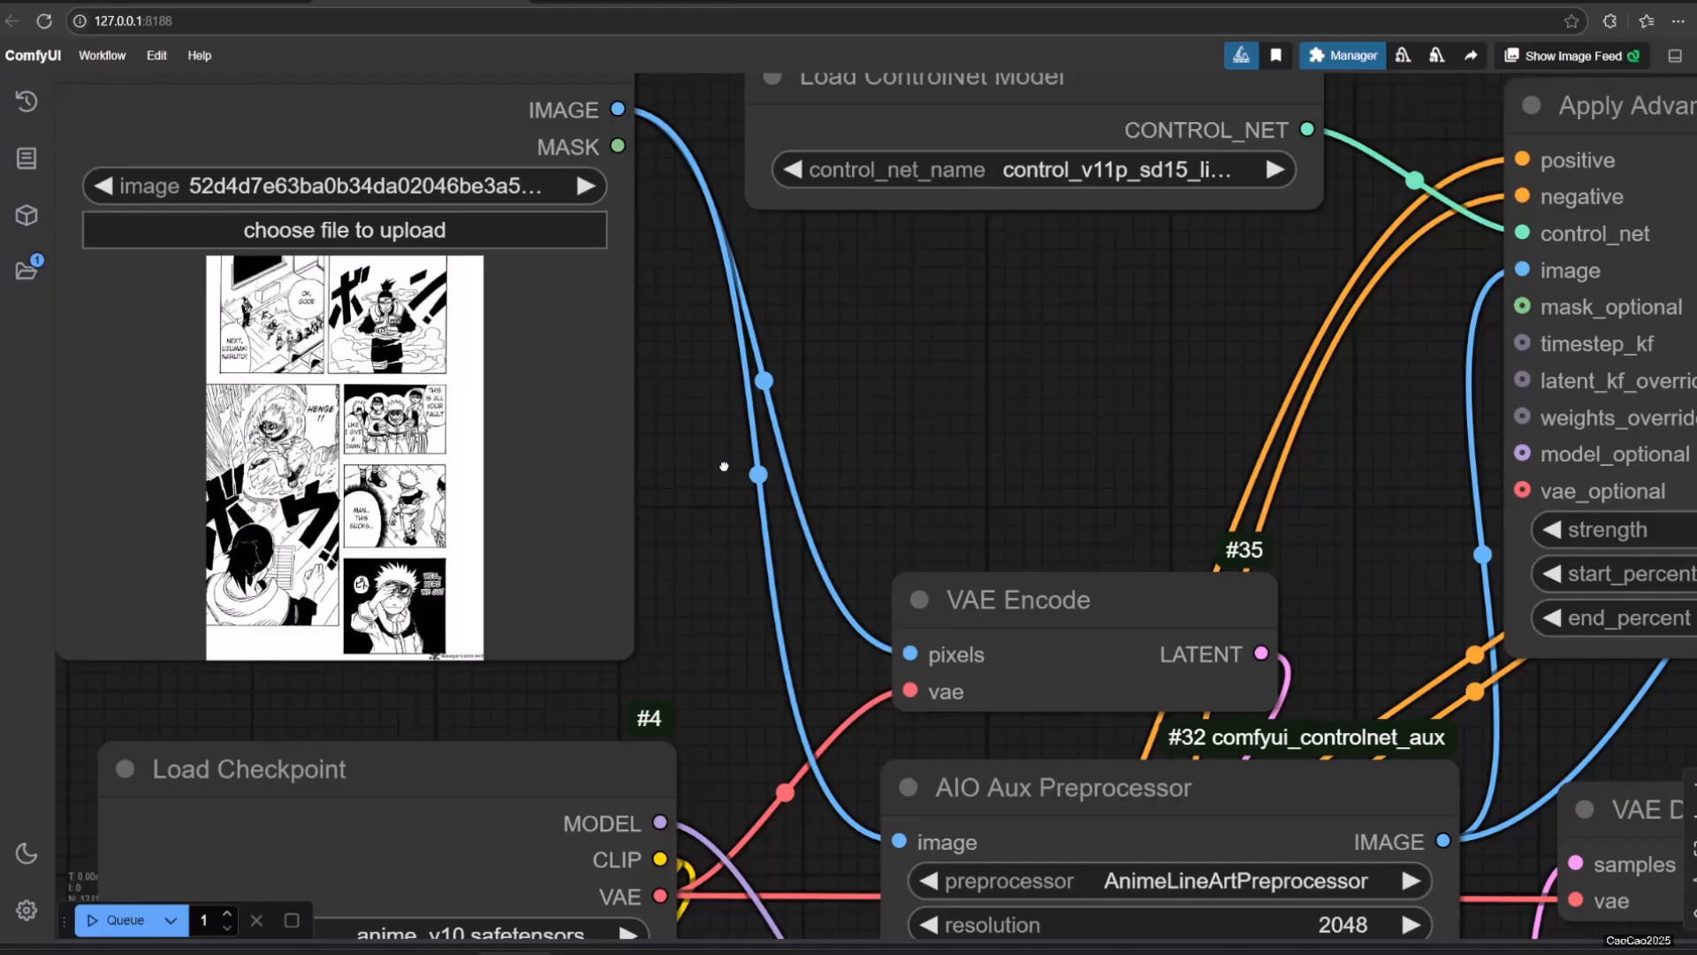
pyautogui.scroll(-5, 723, 467)
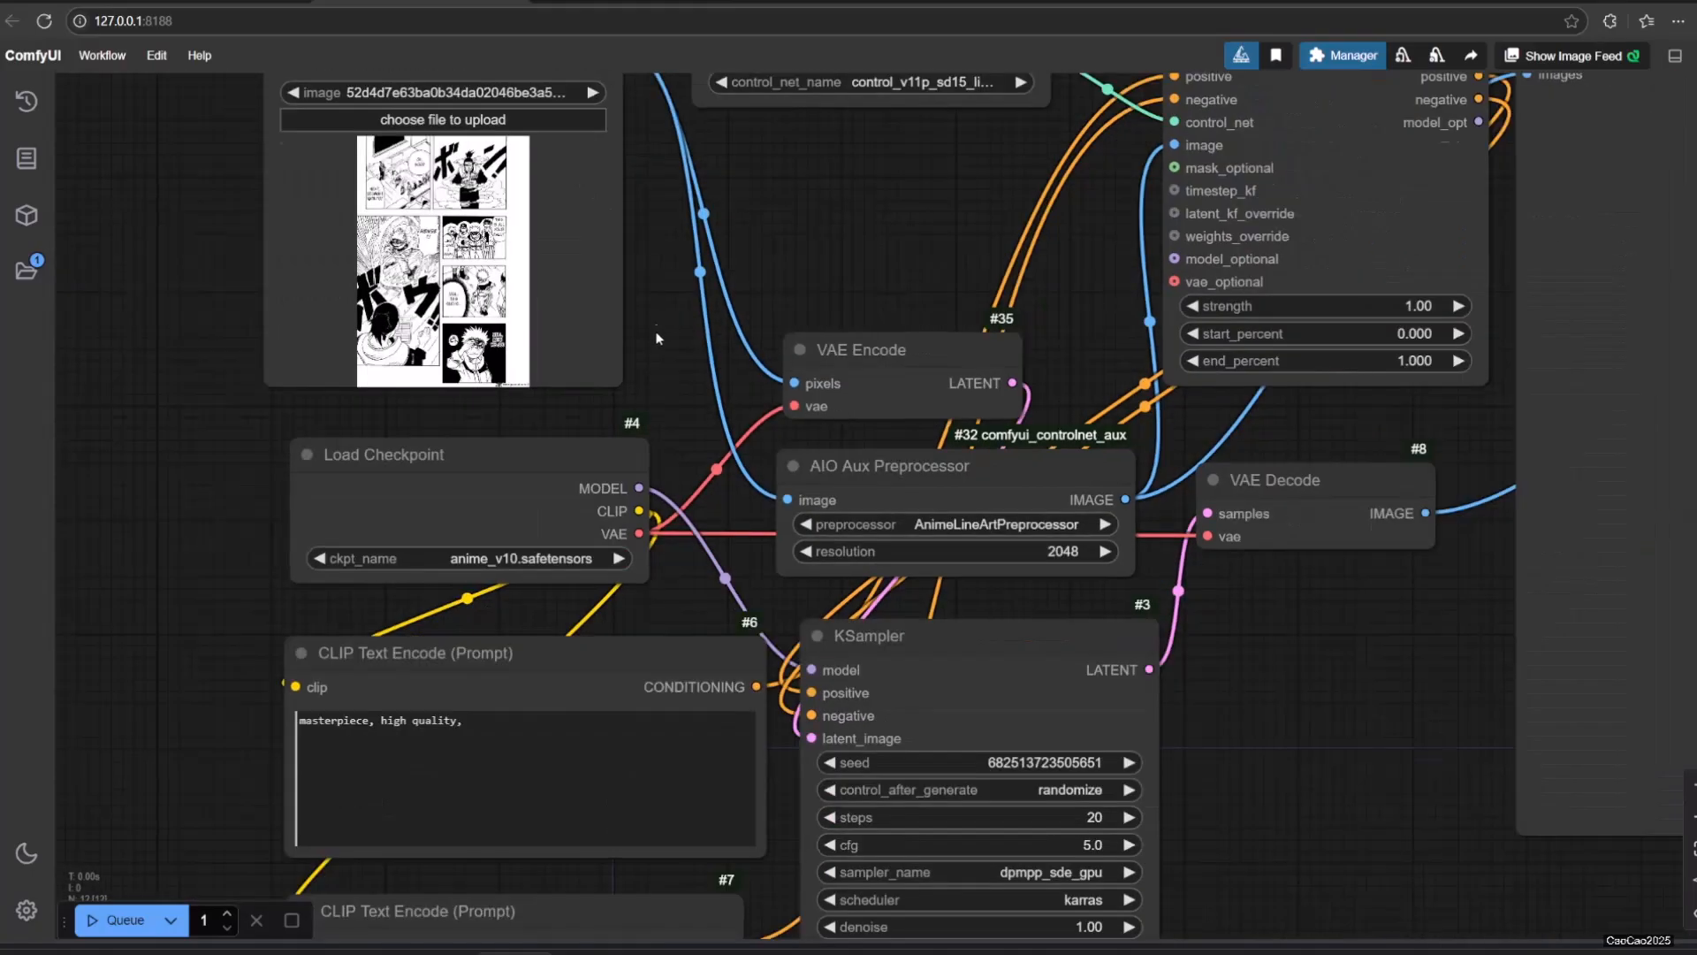
pyautogui.moveTo(795, 530); pyautogui.dragTo(864, 666)
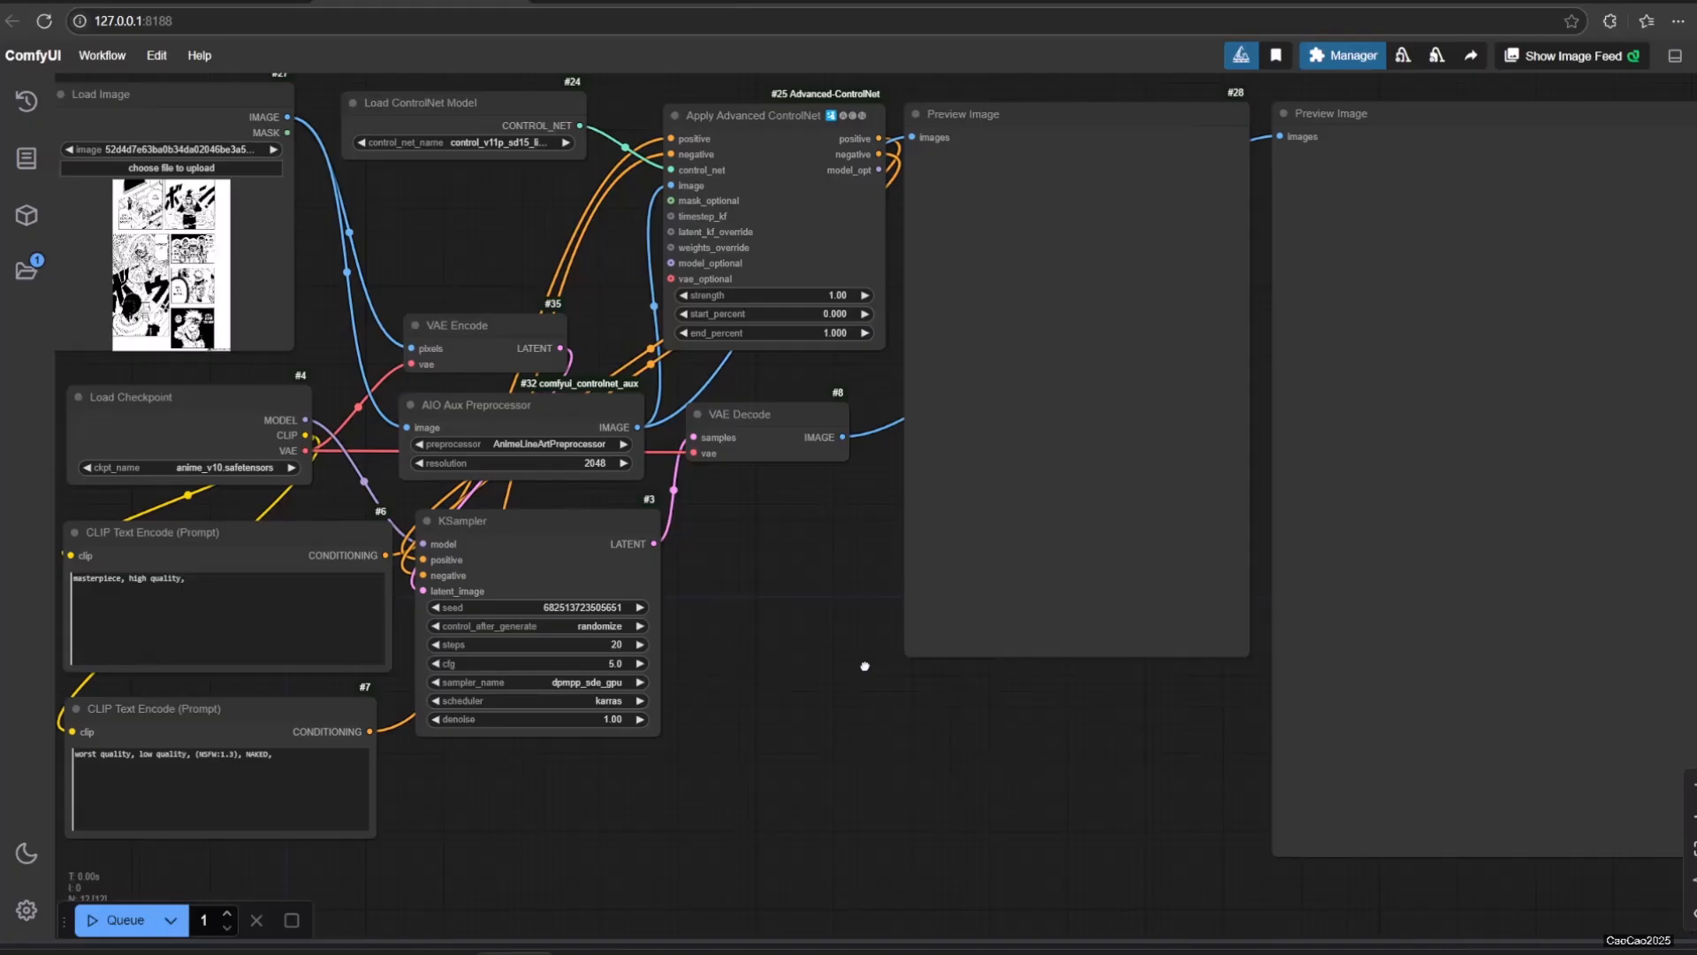
pyautogui.moveTo(865, 667); pyautogui.dragTo(904, 669)
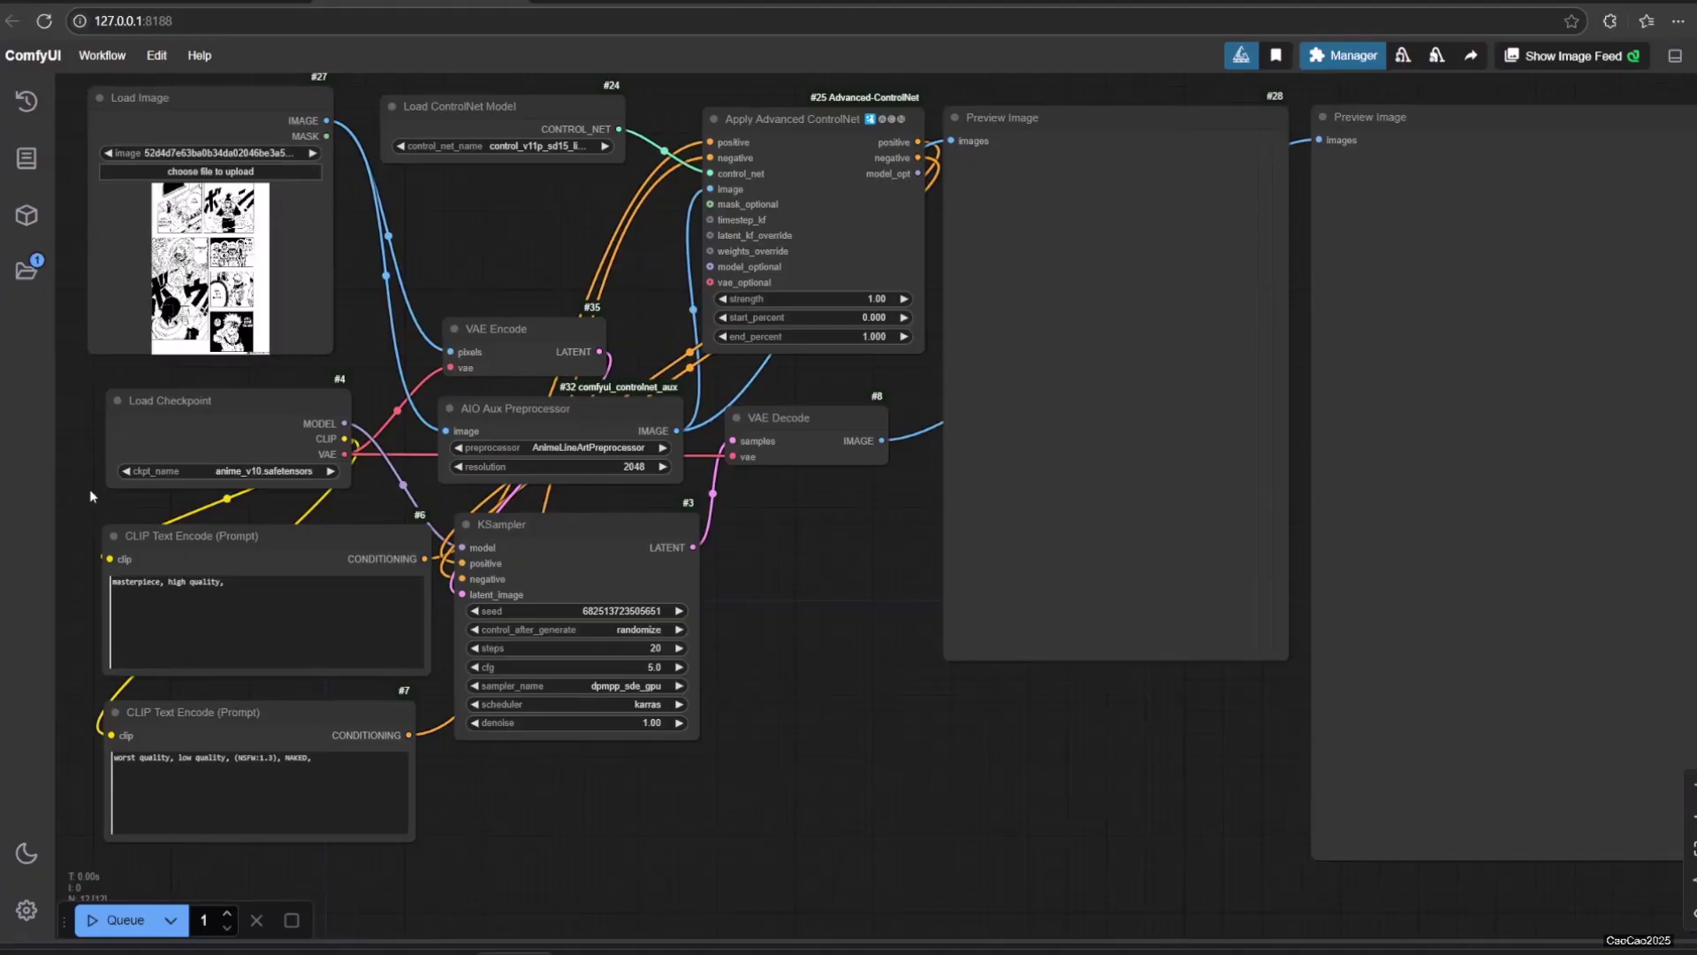
pyautogui.click(236, 472)
pyautogui.click(296, 274)
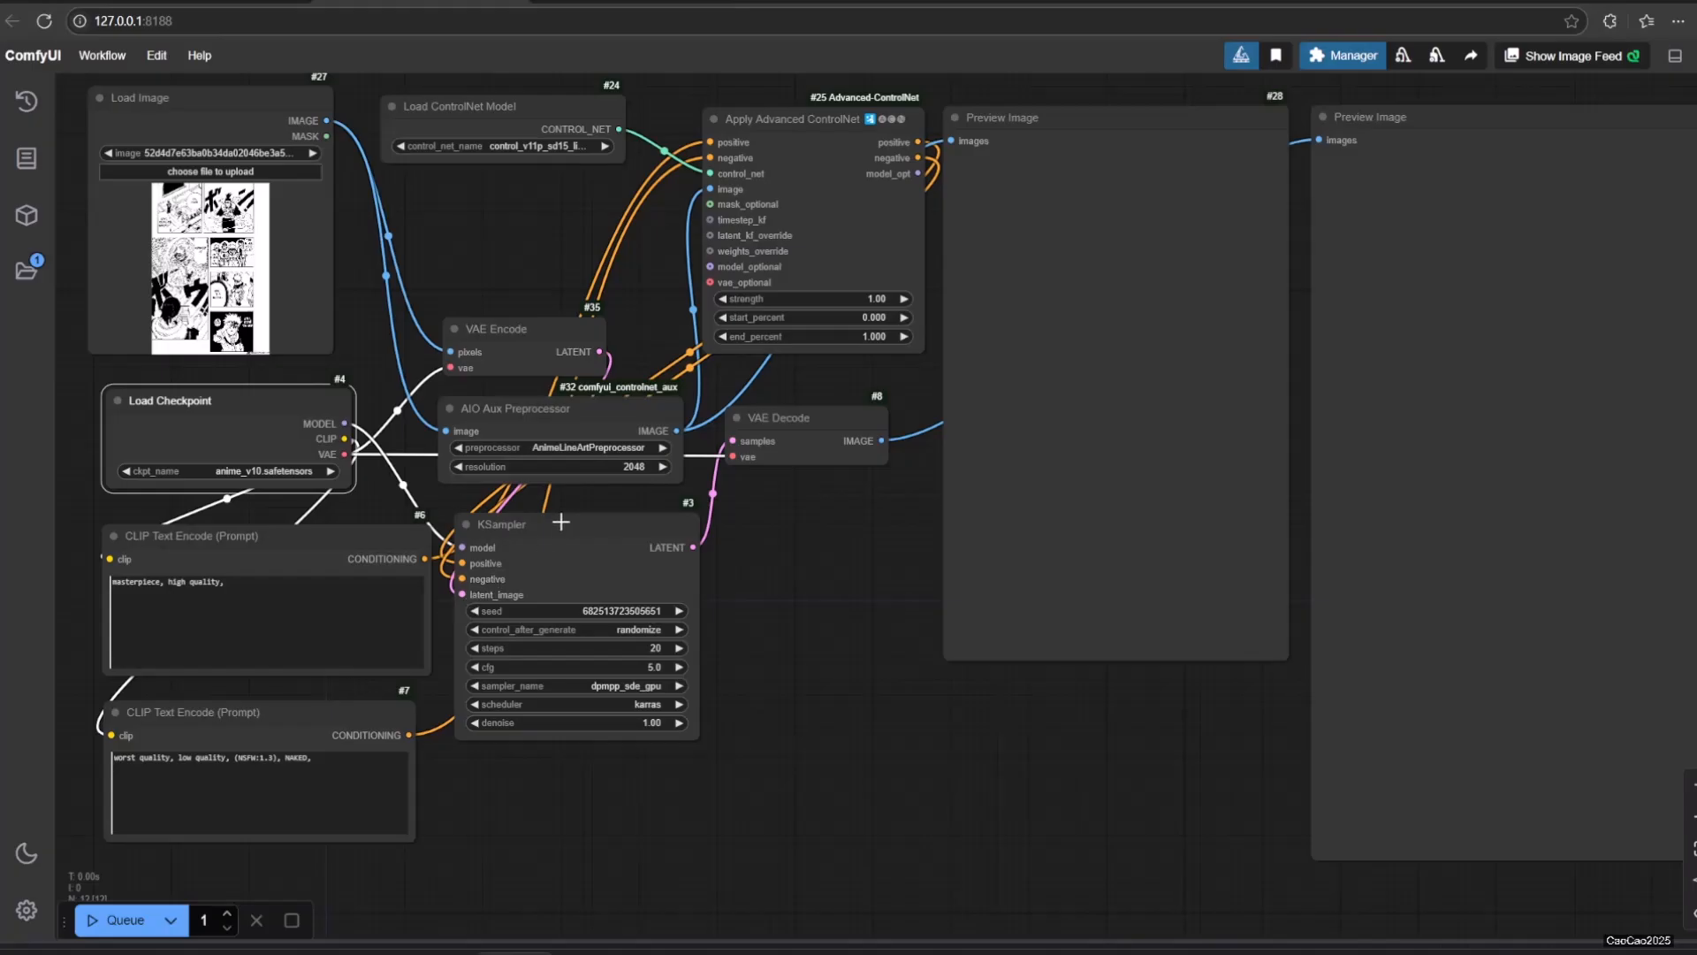
pyautogui.click(591, 446)
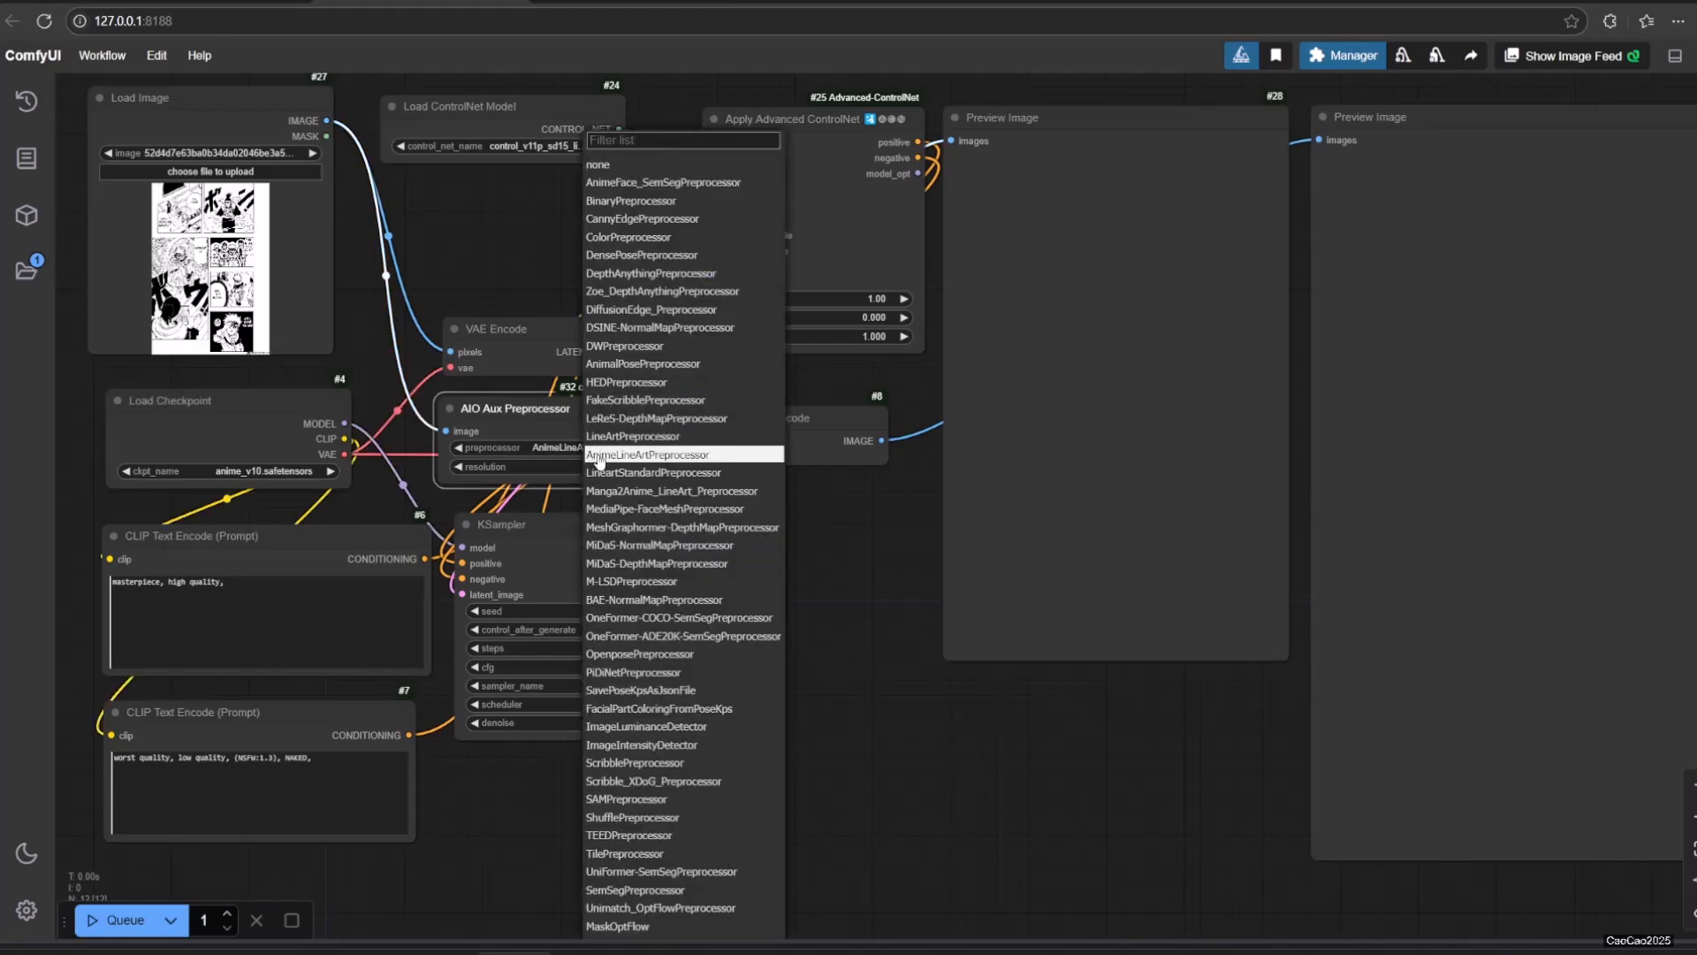
pyautogui.click(591, 447)
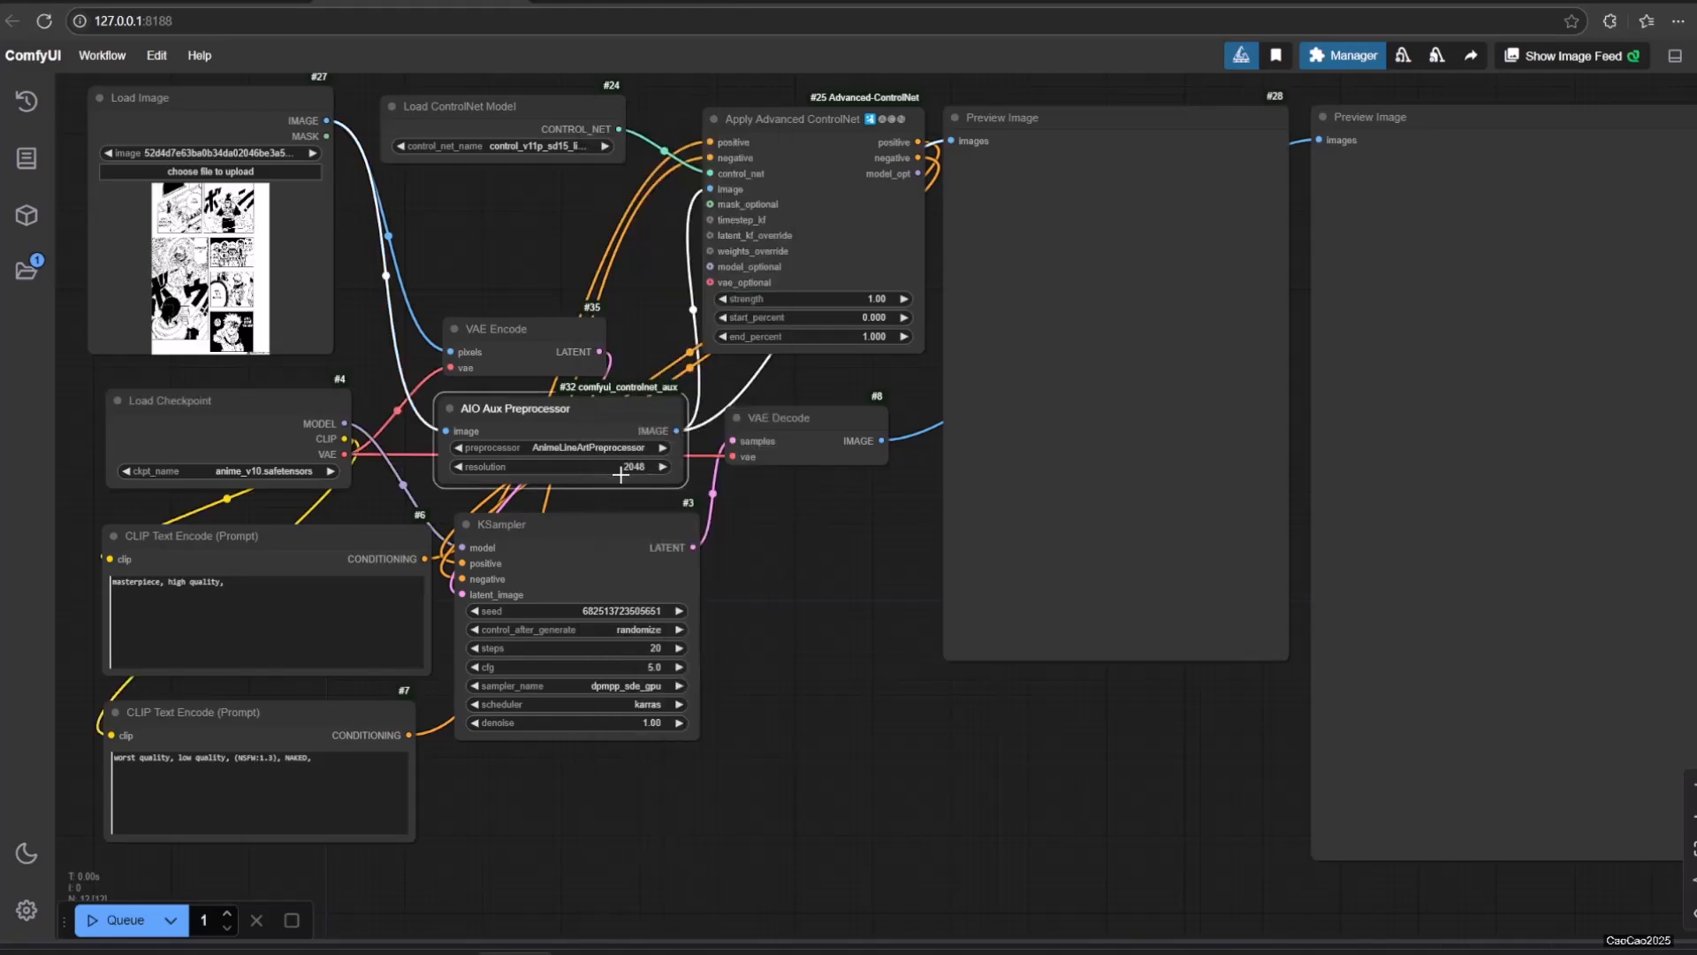
pyautogui.scroll(5, 593, 465)
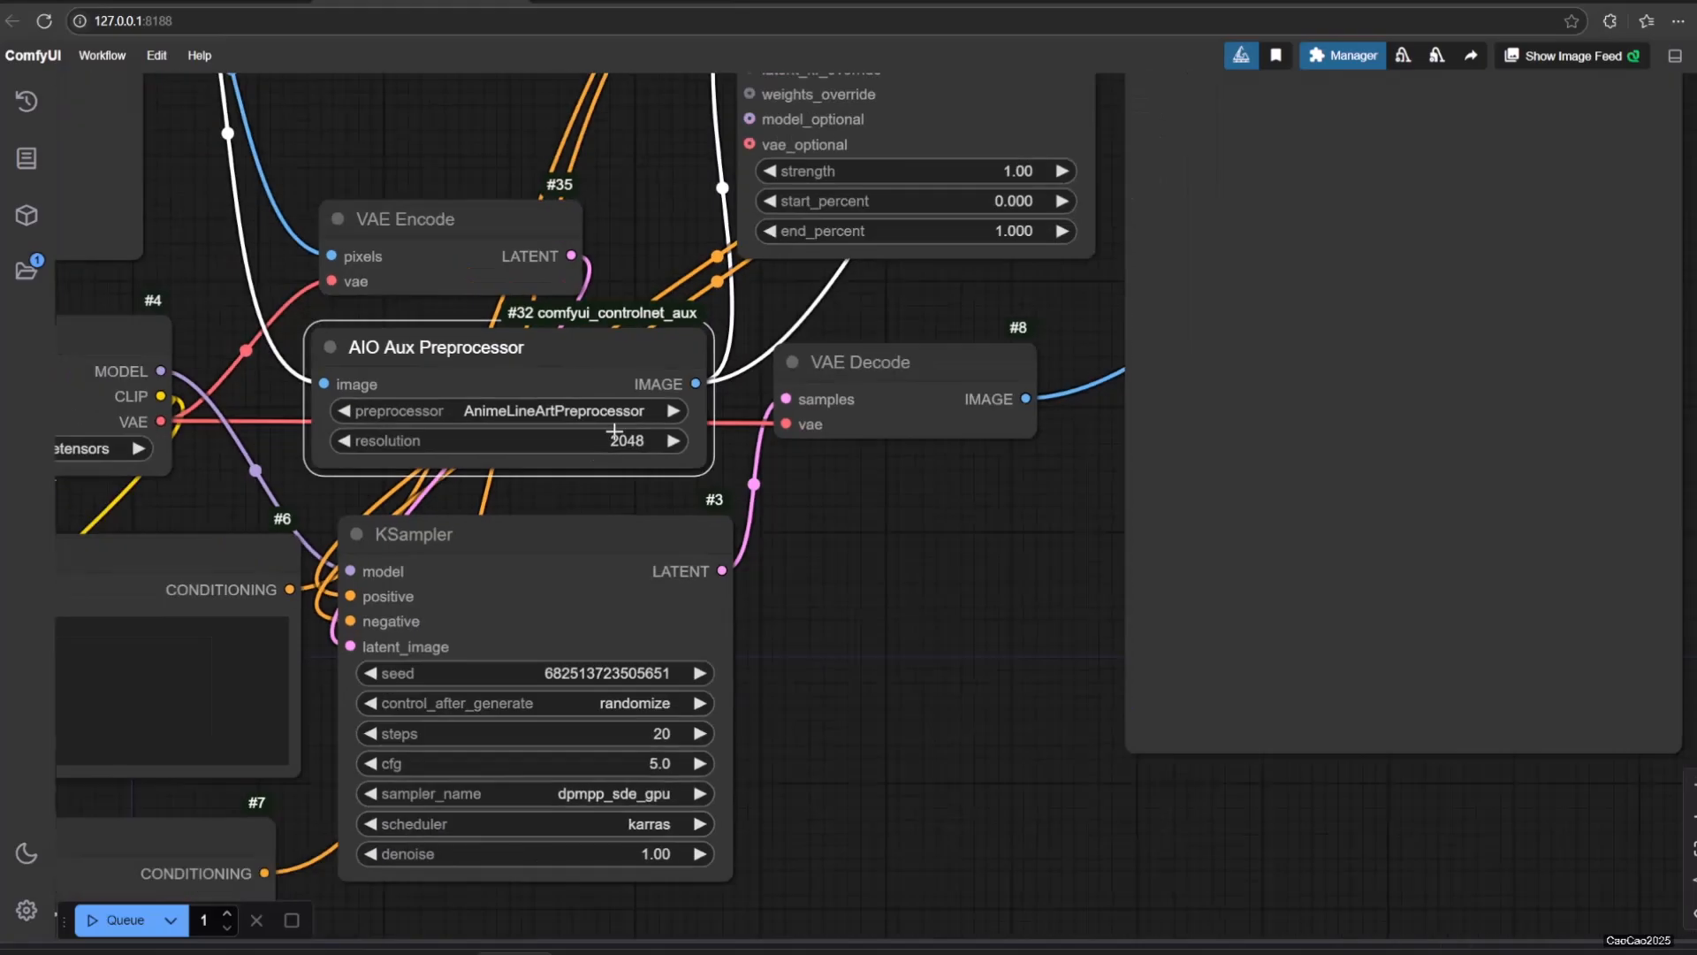
pyautogui.scroll(-5, 614, 432)
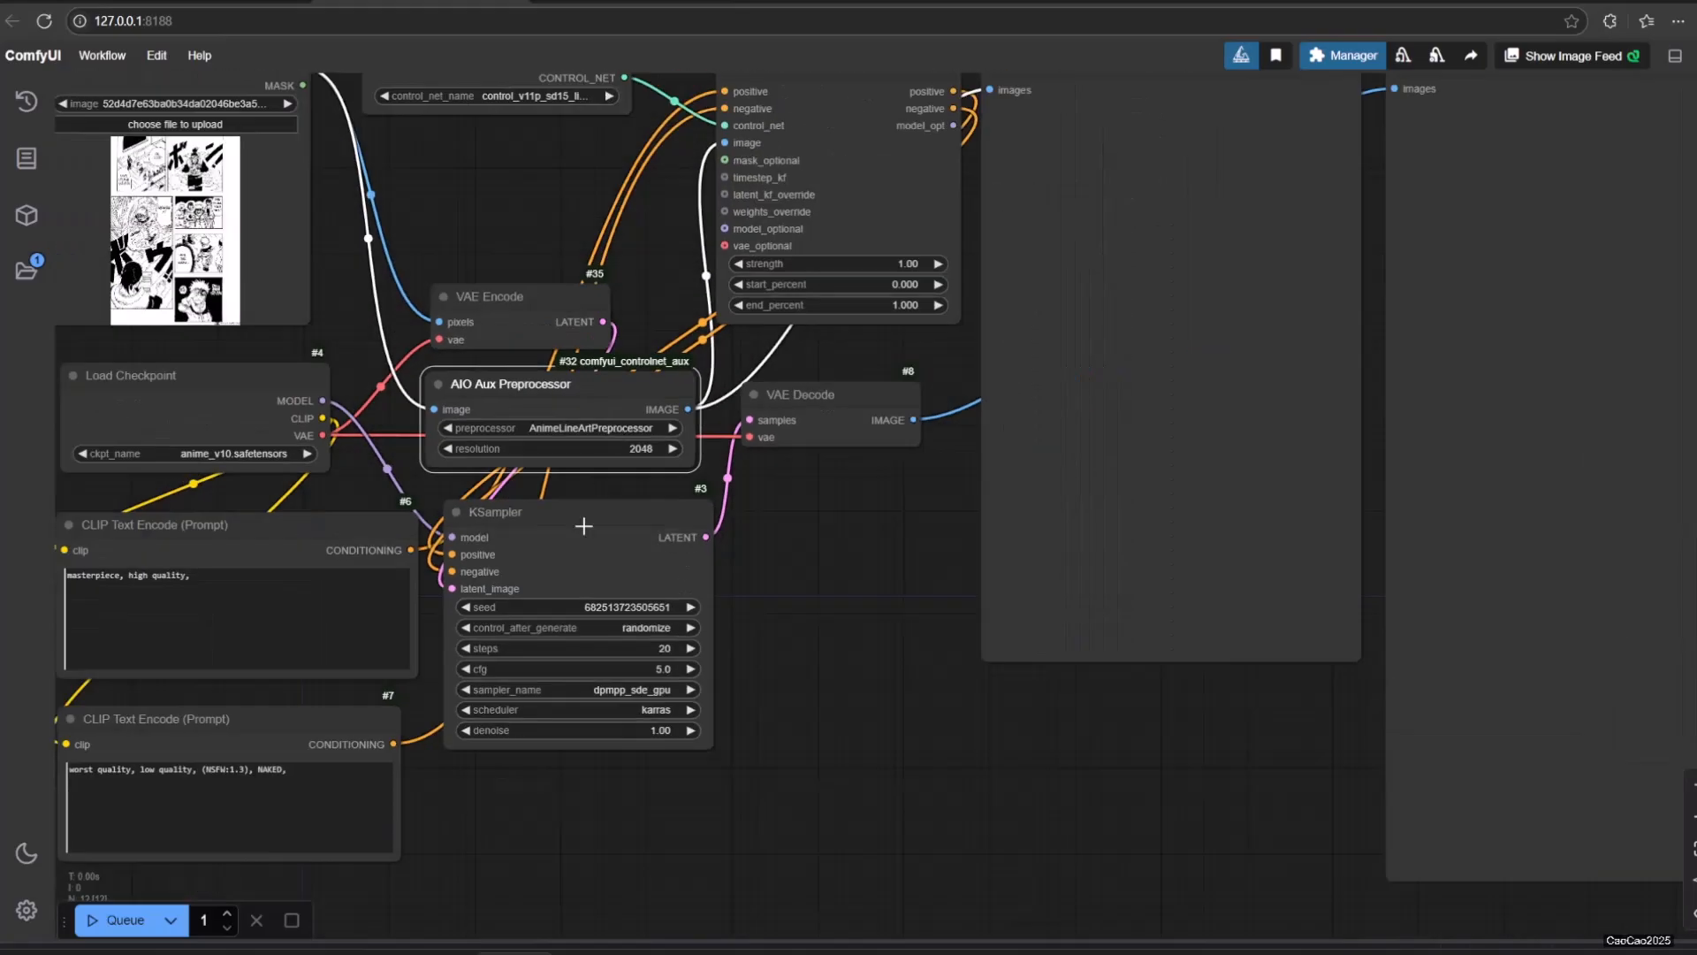
pyautogui.scroll(-1, 585, 523)
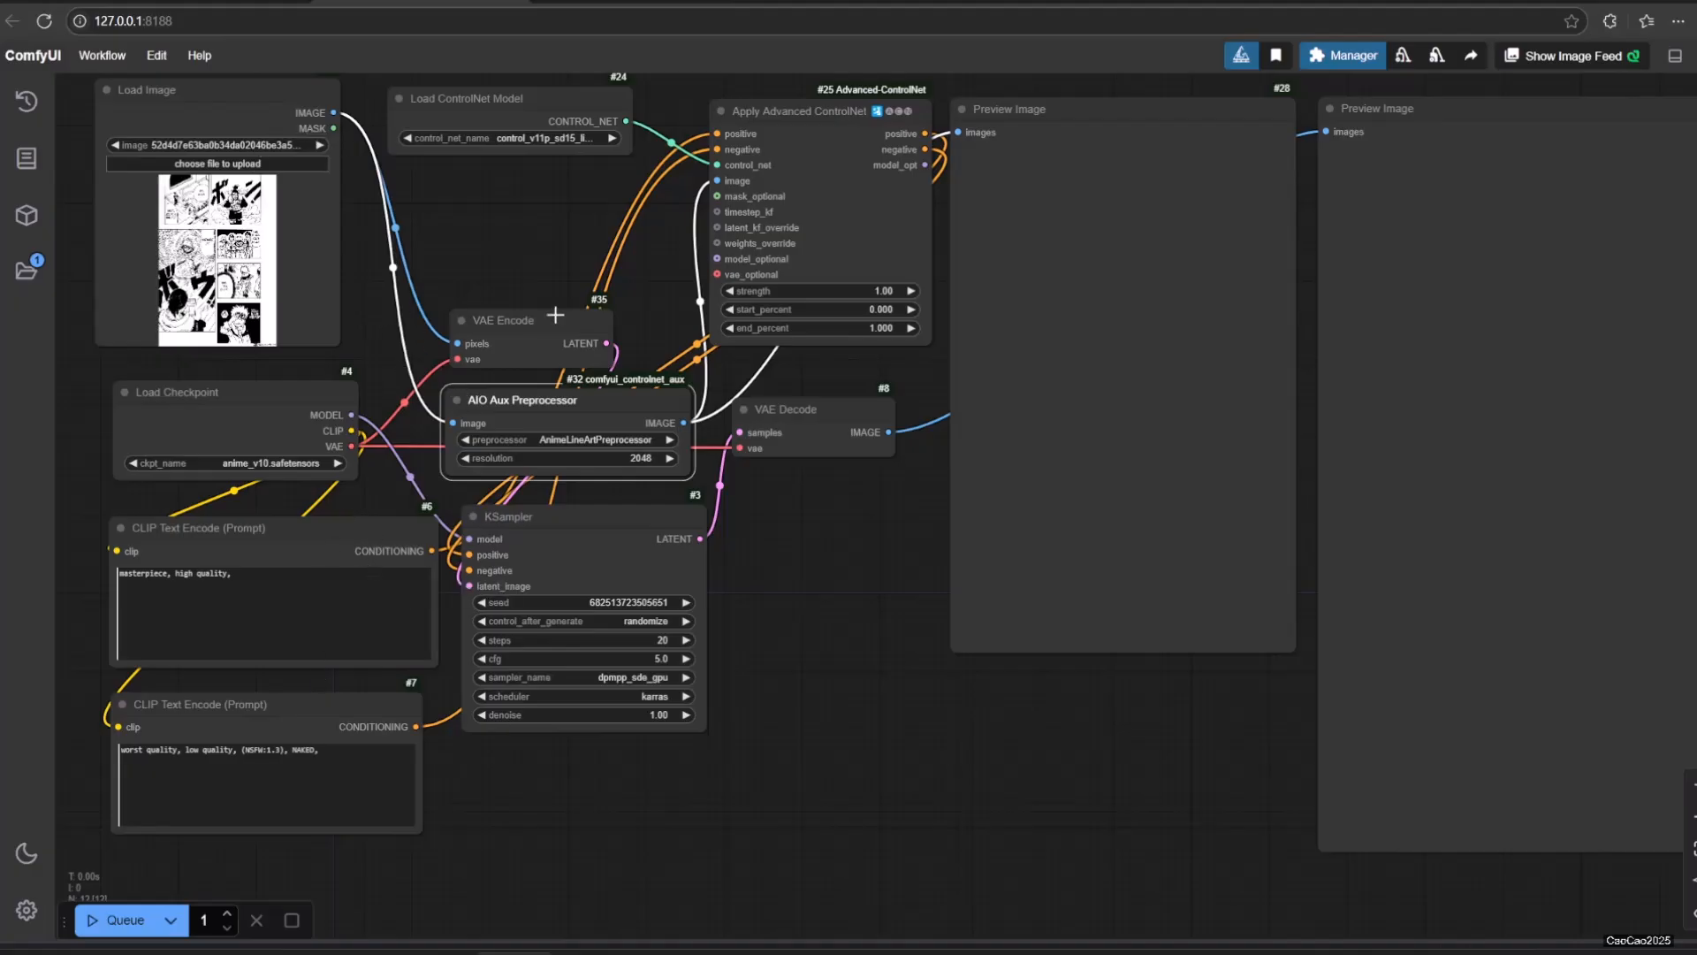
# - Check the positive prompt node and choose the lineart ControlNet model
pyautogui.click(365, 532)
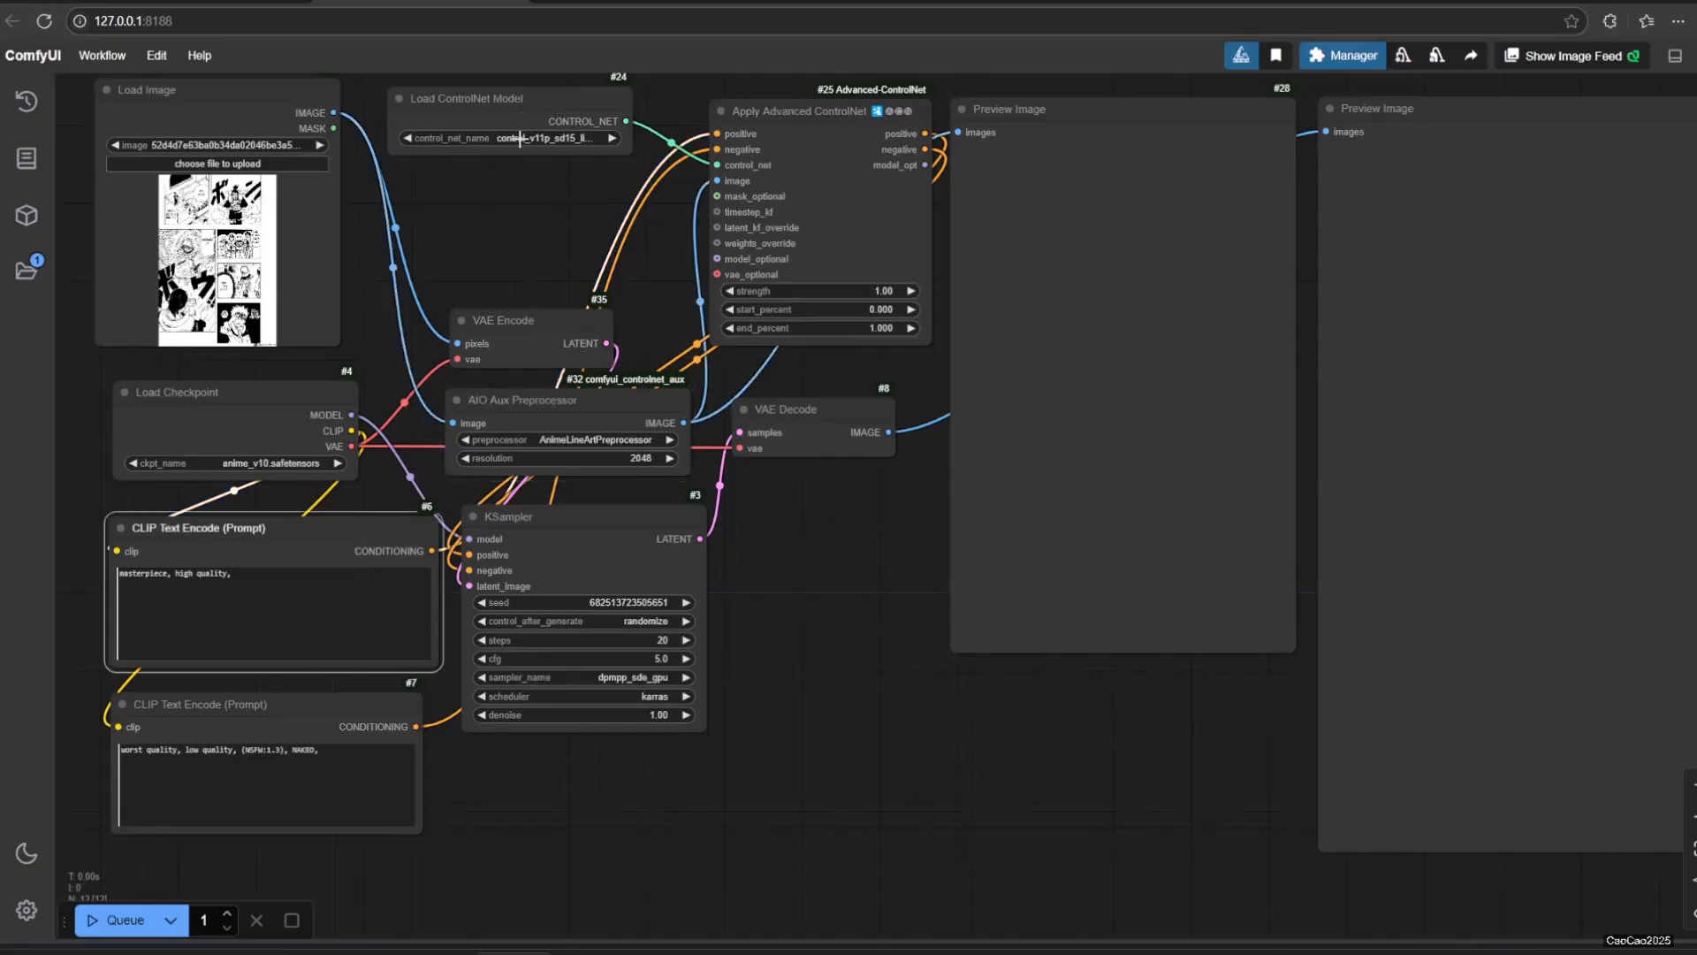
pyautogui.scroll(5, 523, 100)
pyautogui.click(524, 111)
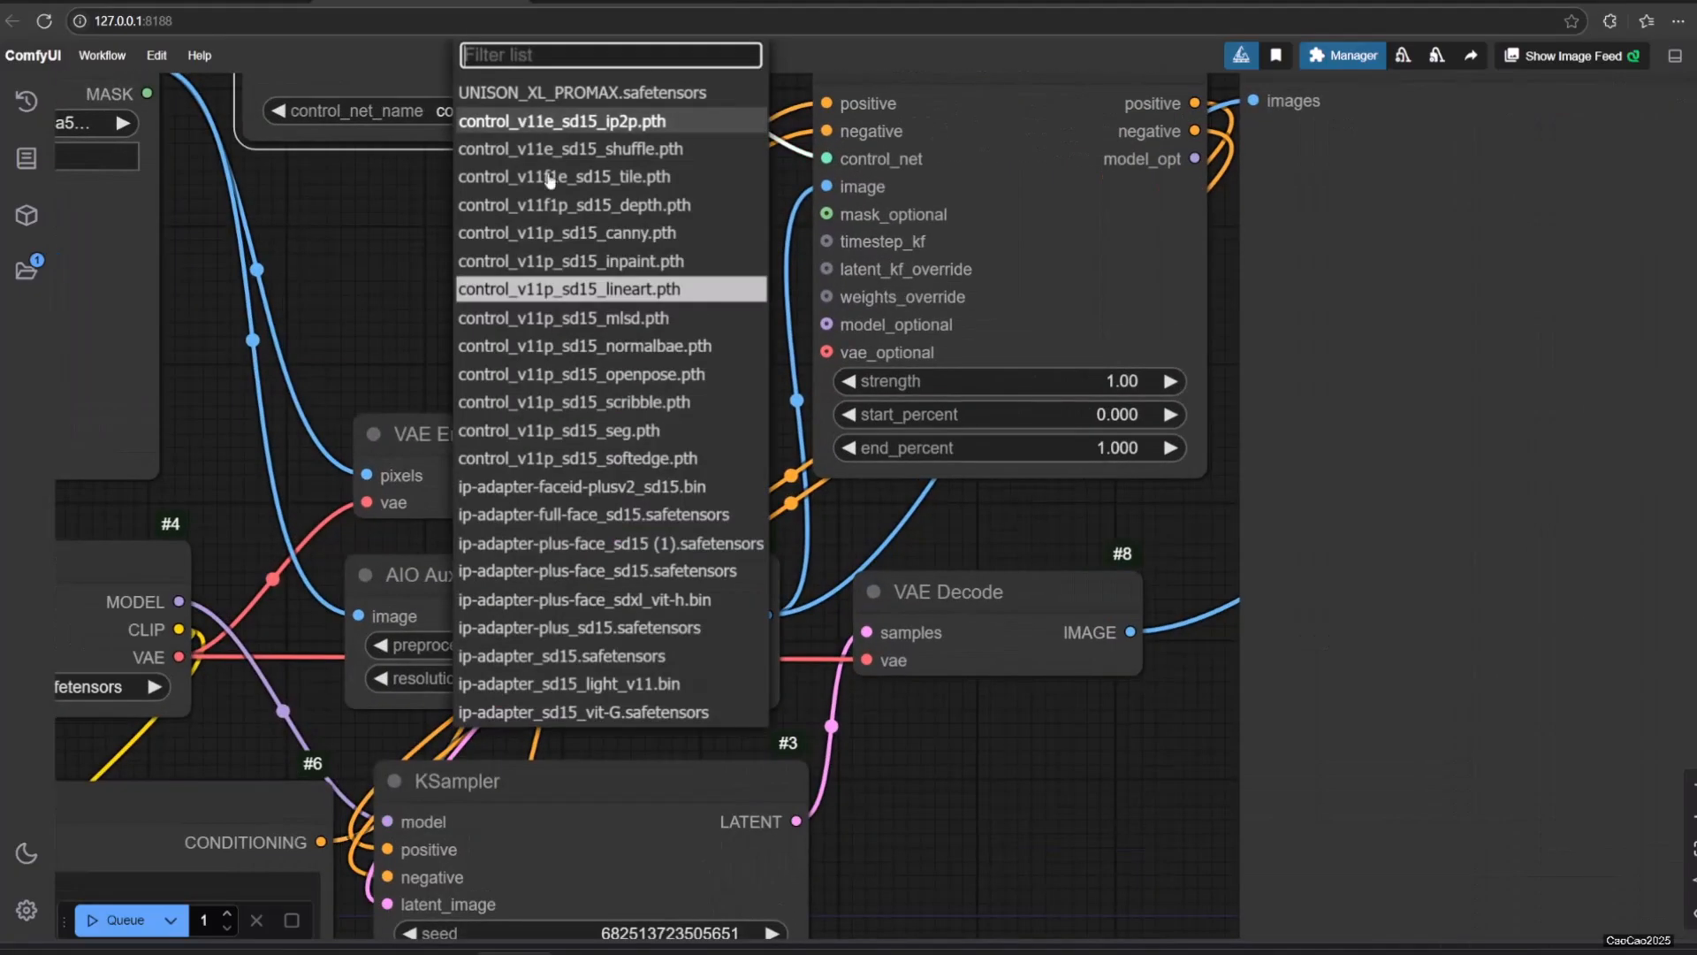
pyautogui.click(536, 290)
pyautogui.scroll(-4, 537, 290)
pyautogui.scroll(-1, 537, 290)
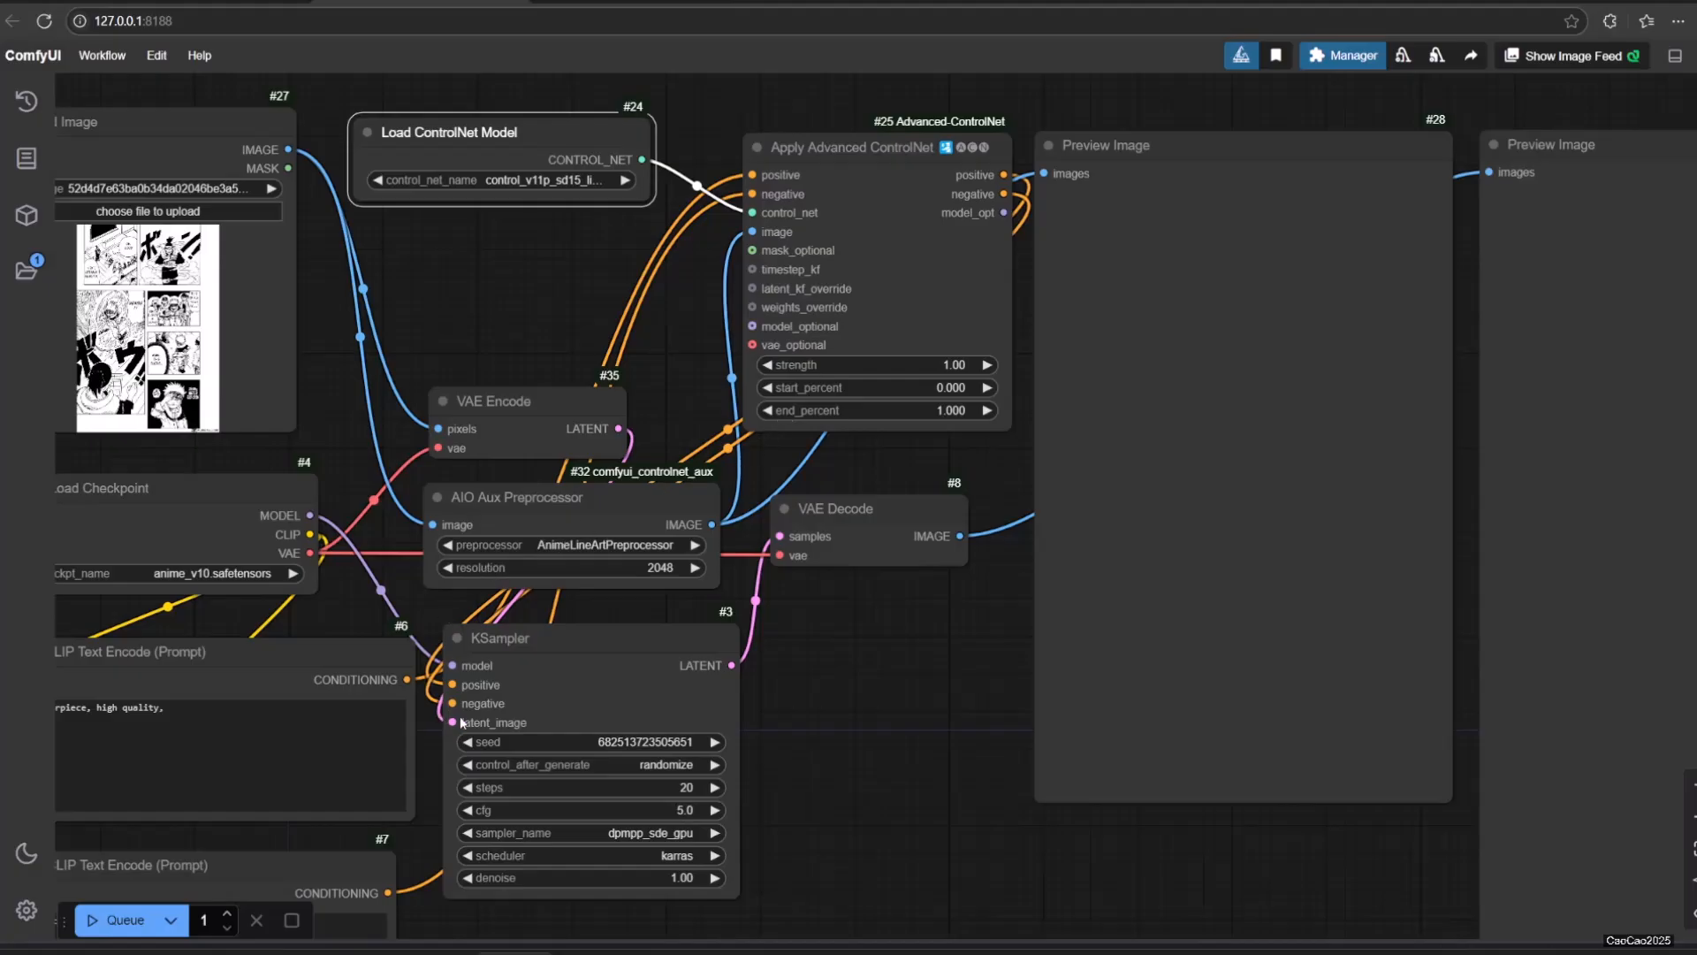
pyautogui.scroll(-1, 822, 723)
pyautogui.moveTo(901, 743); pyautogui.dragTo(744, 584)
pyautogui.scroll(-1, 584, 556)
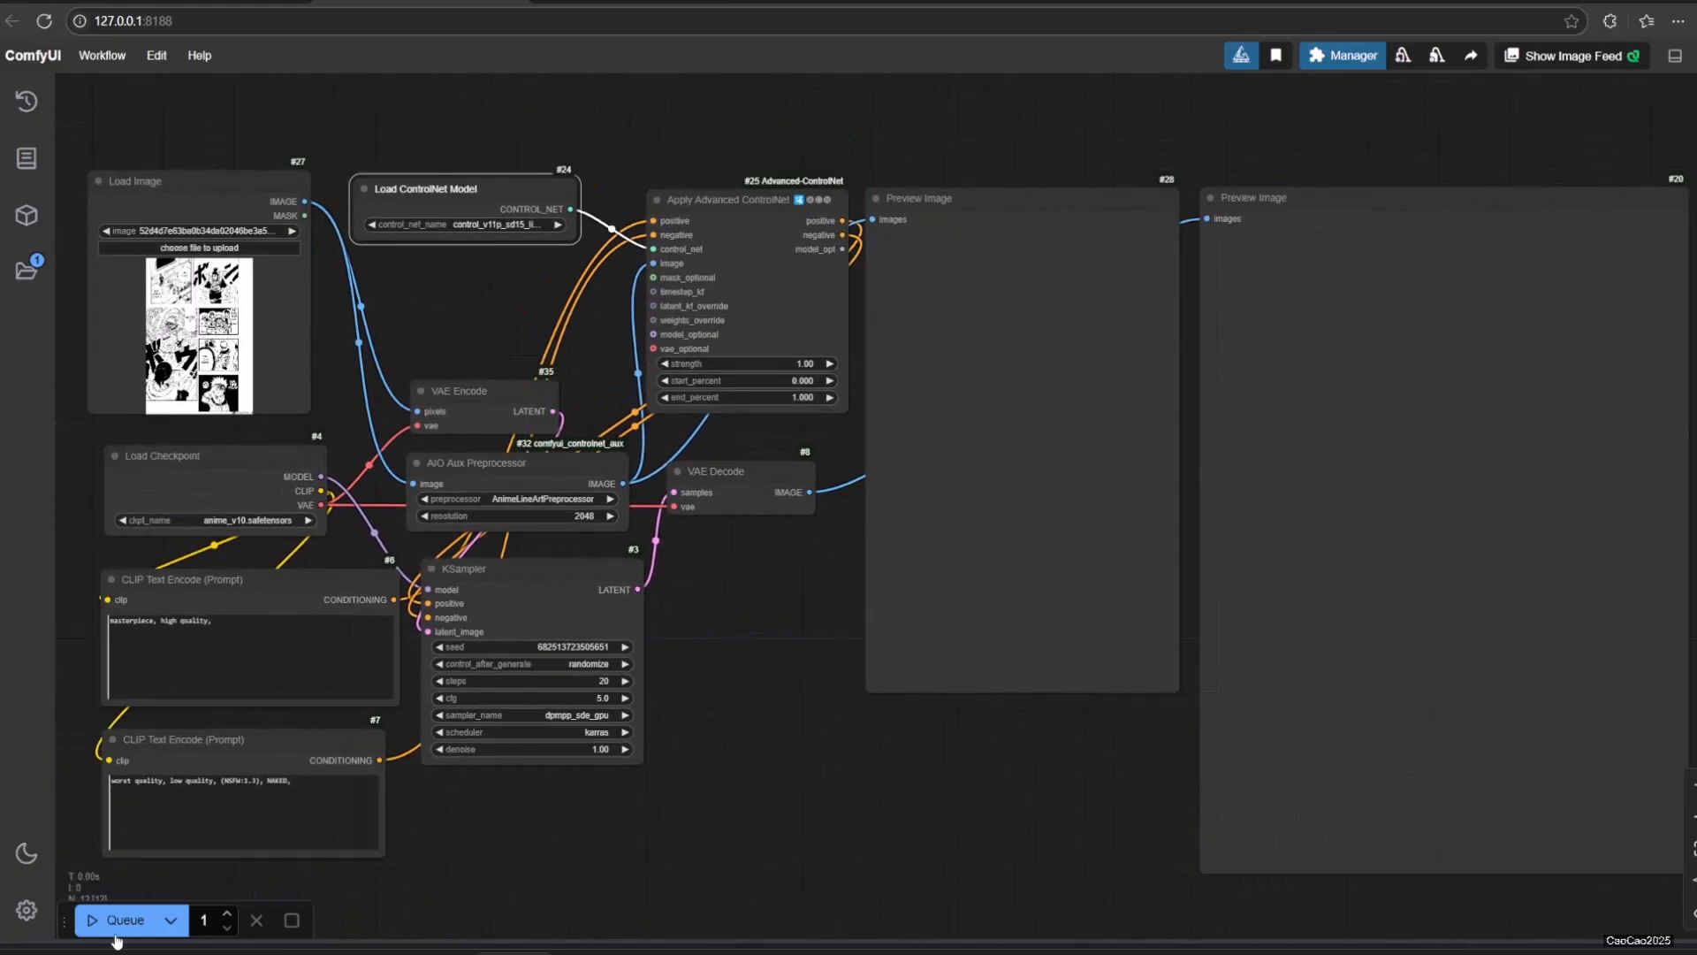
# - Queue the workflow twice so two manga pages are coloured, lineart and colour previews shown
pyautogui.click(127, 919)
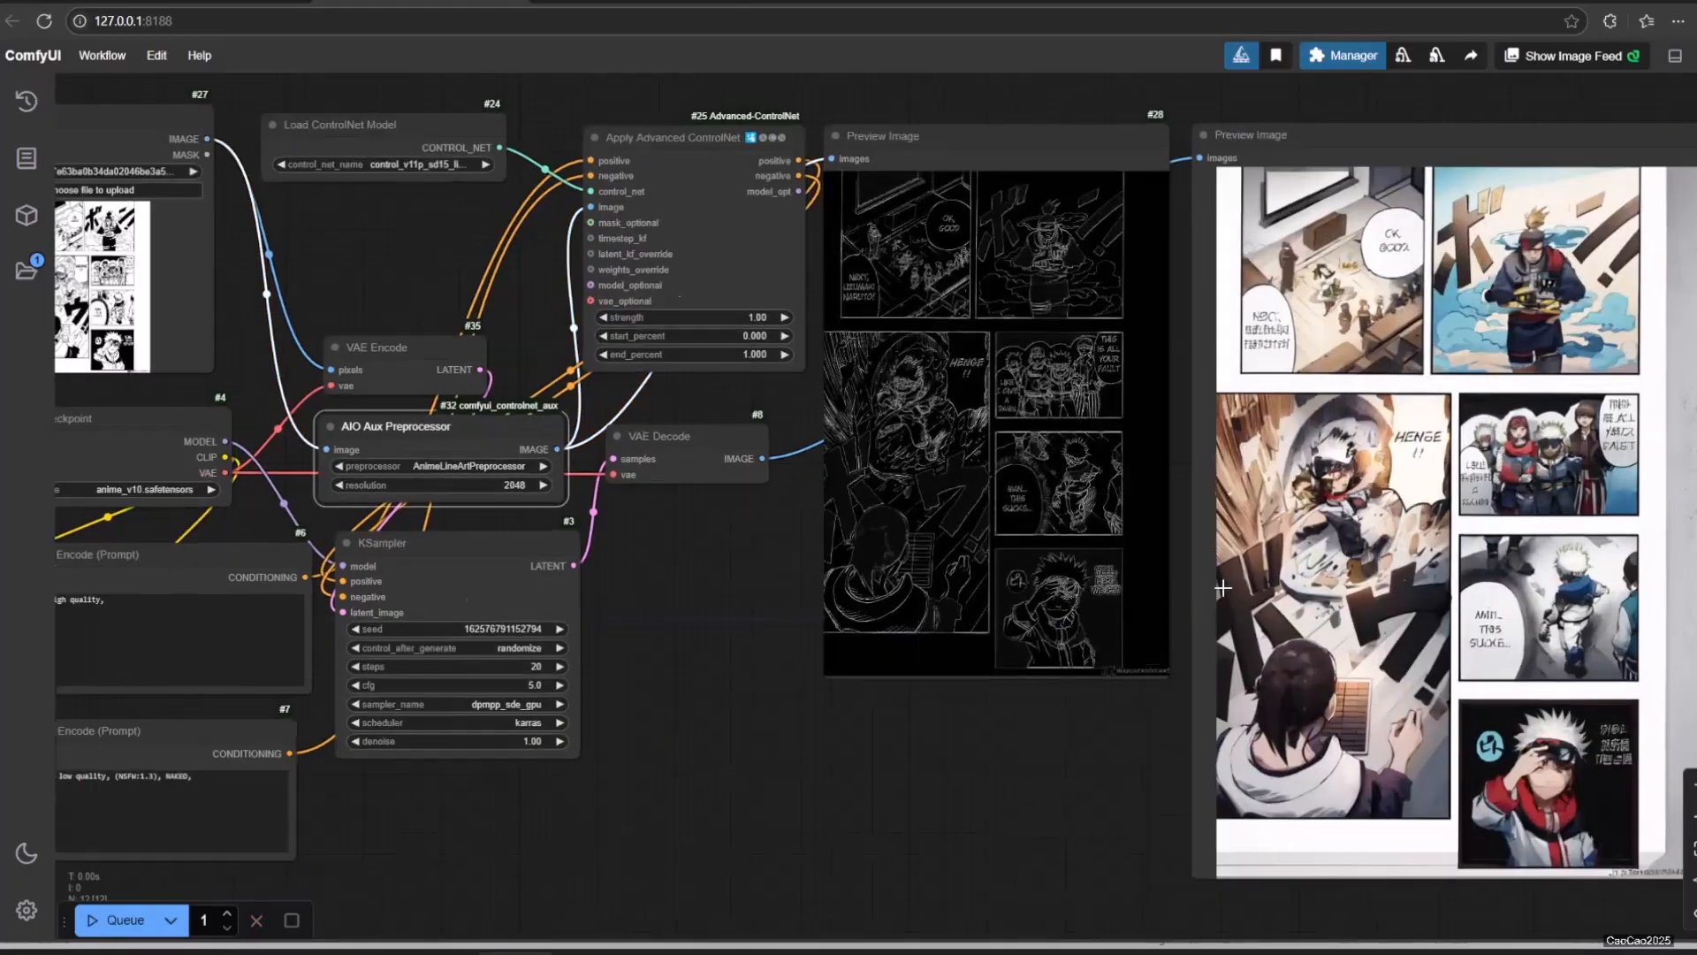
pyautogui.scroll(3, 968, 624)
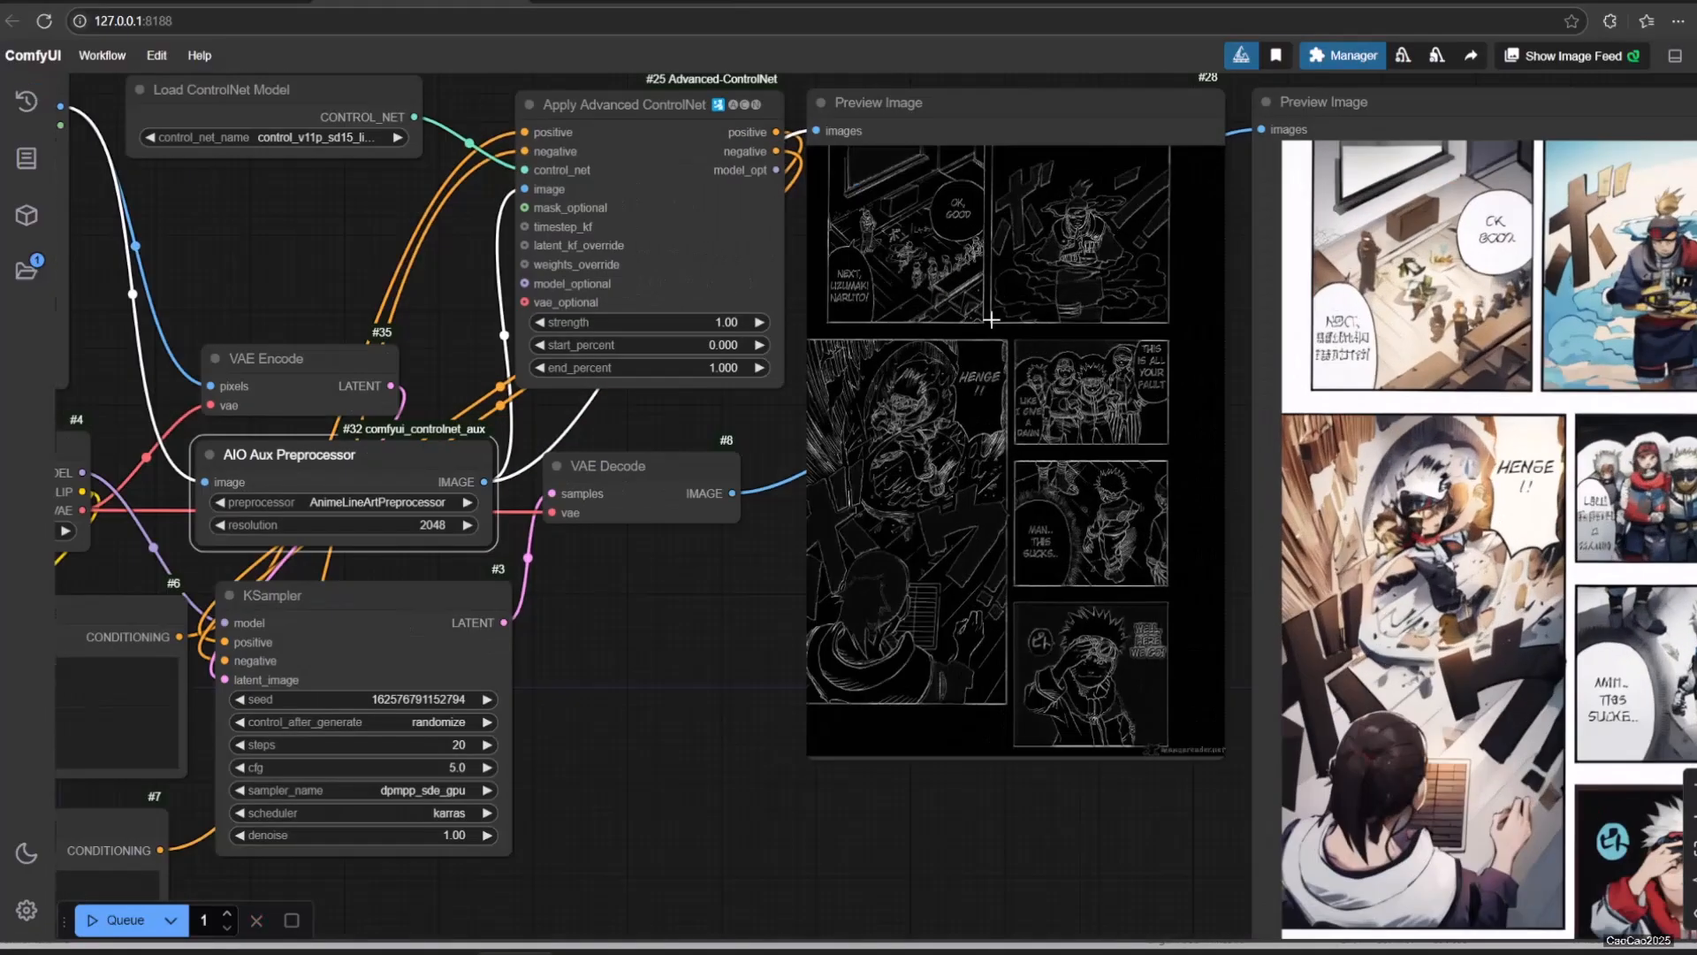
pyautogui.scroll(2, 1034, 598)
pyautogui.scroll(-4, 1036, 597)
pyautogui.moveTo(1087, 750); pyautogui.dragTo(1103, 769)
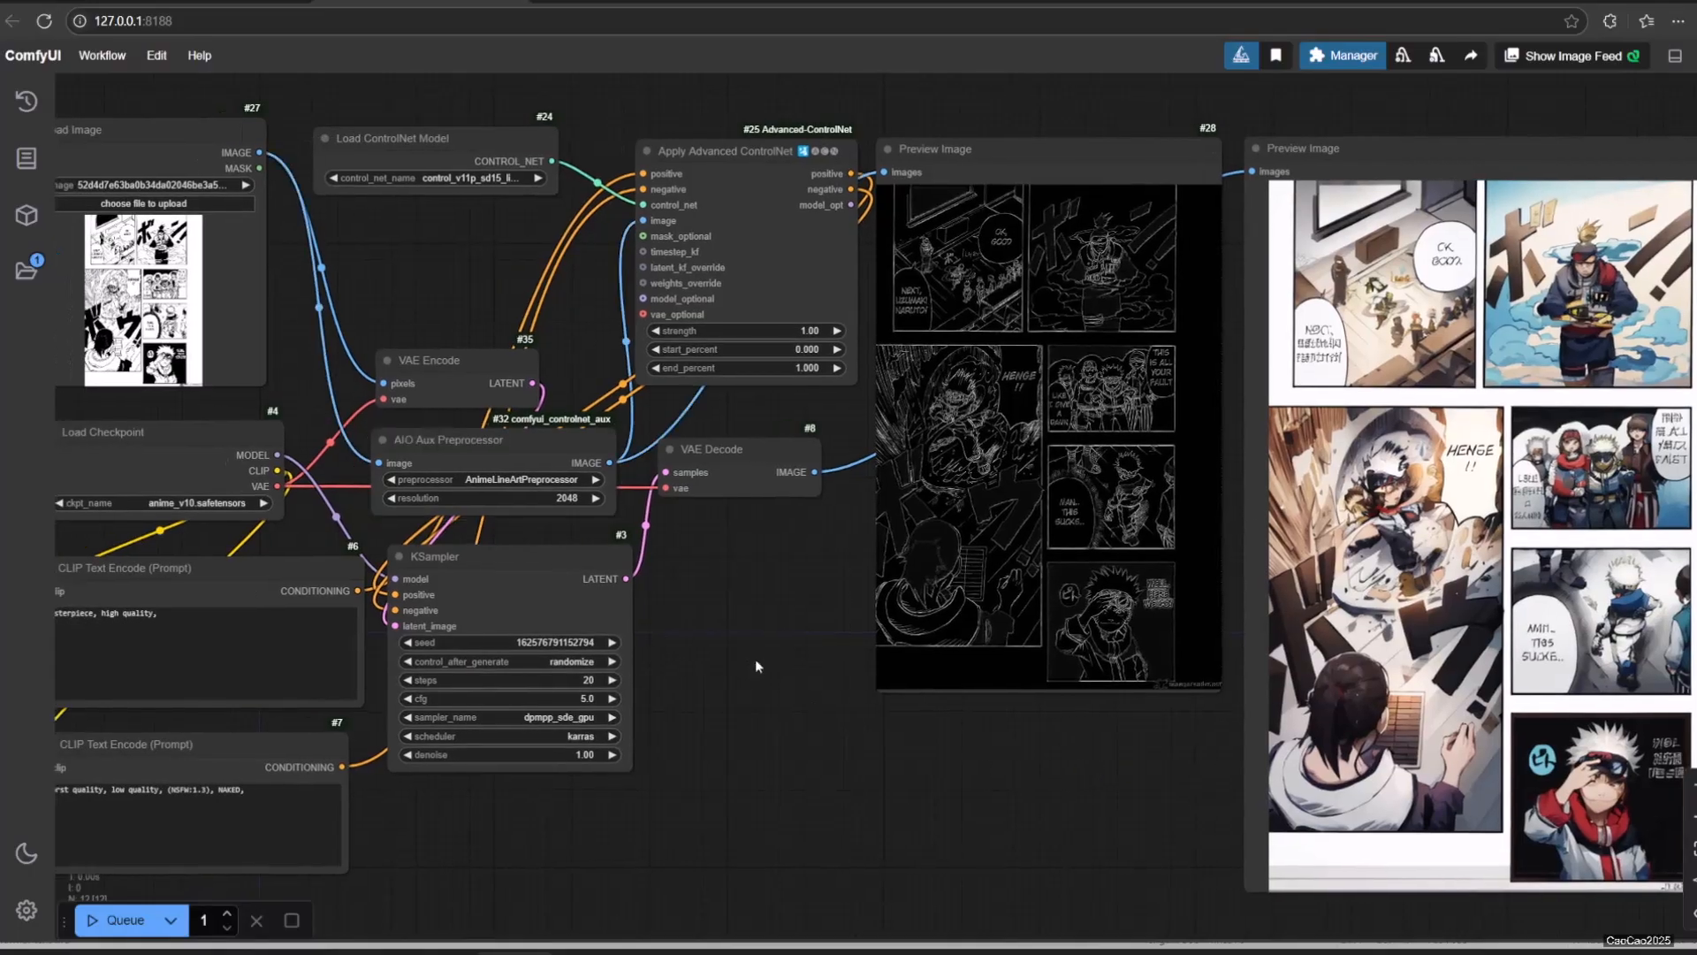
pyautogui.scroll(-2, 754, 663)
pyautogui.click(126, 919)
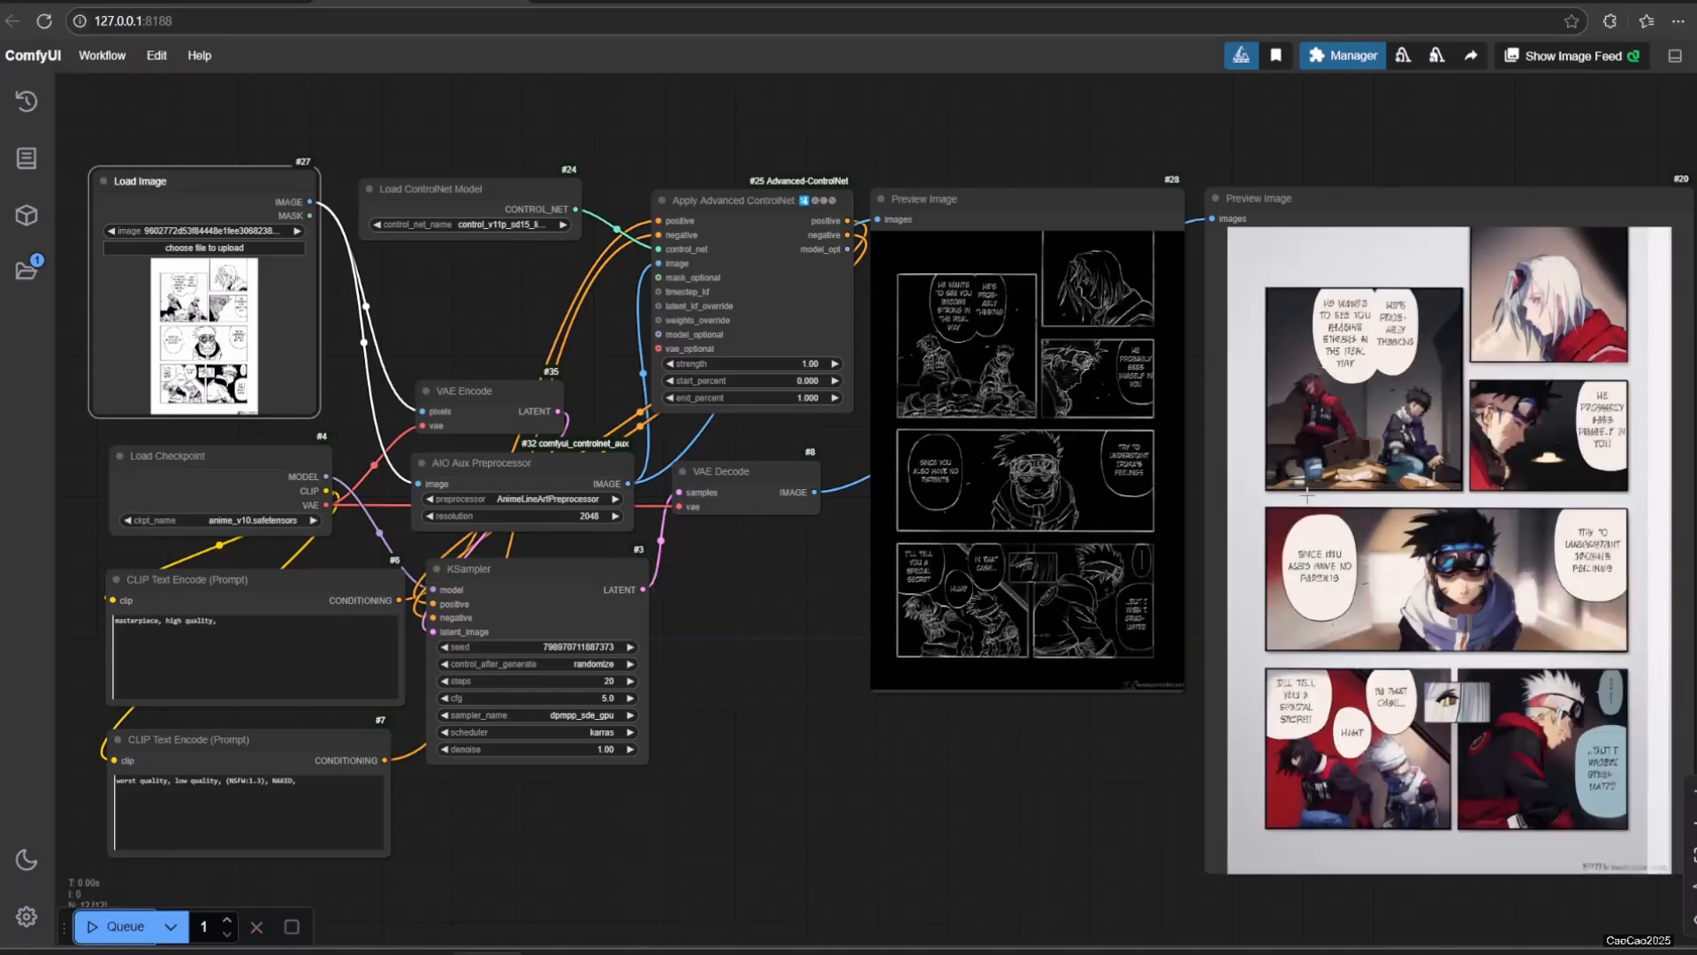
# - Queue the workflow on the boy-on-rooftop page and then on the office page with the bespectacled man
pyautogui.click(125, 925)
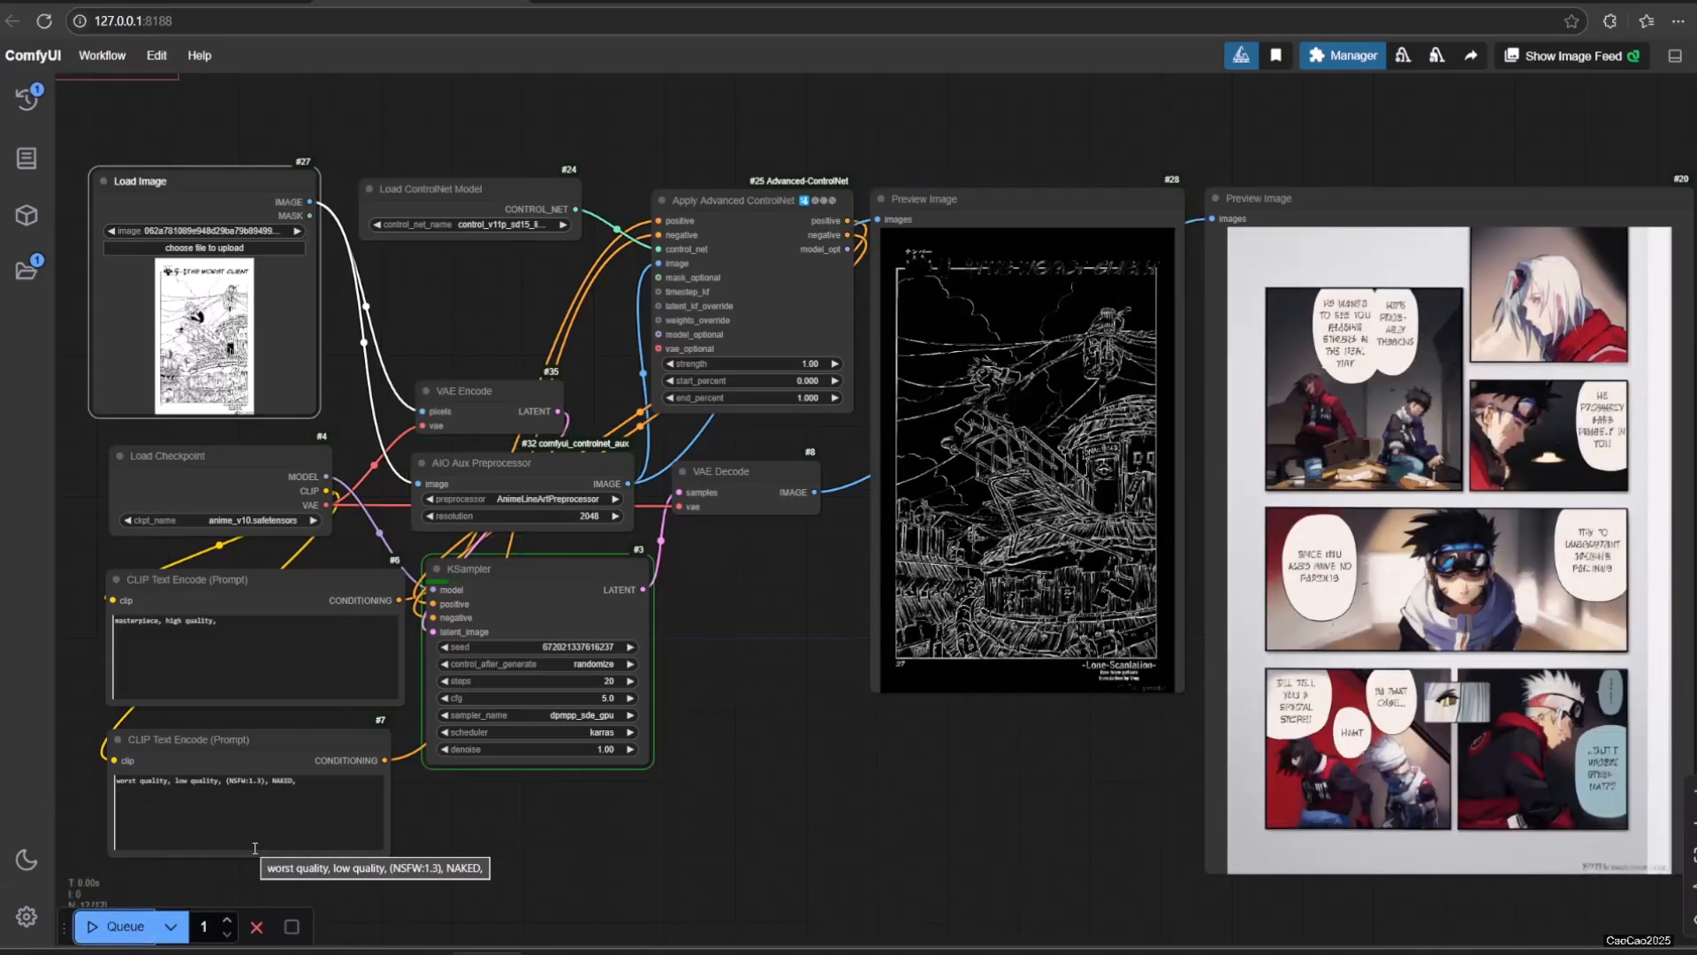
pyautogui.scroll(8, 928, 464)
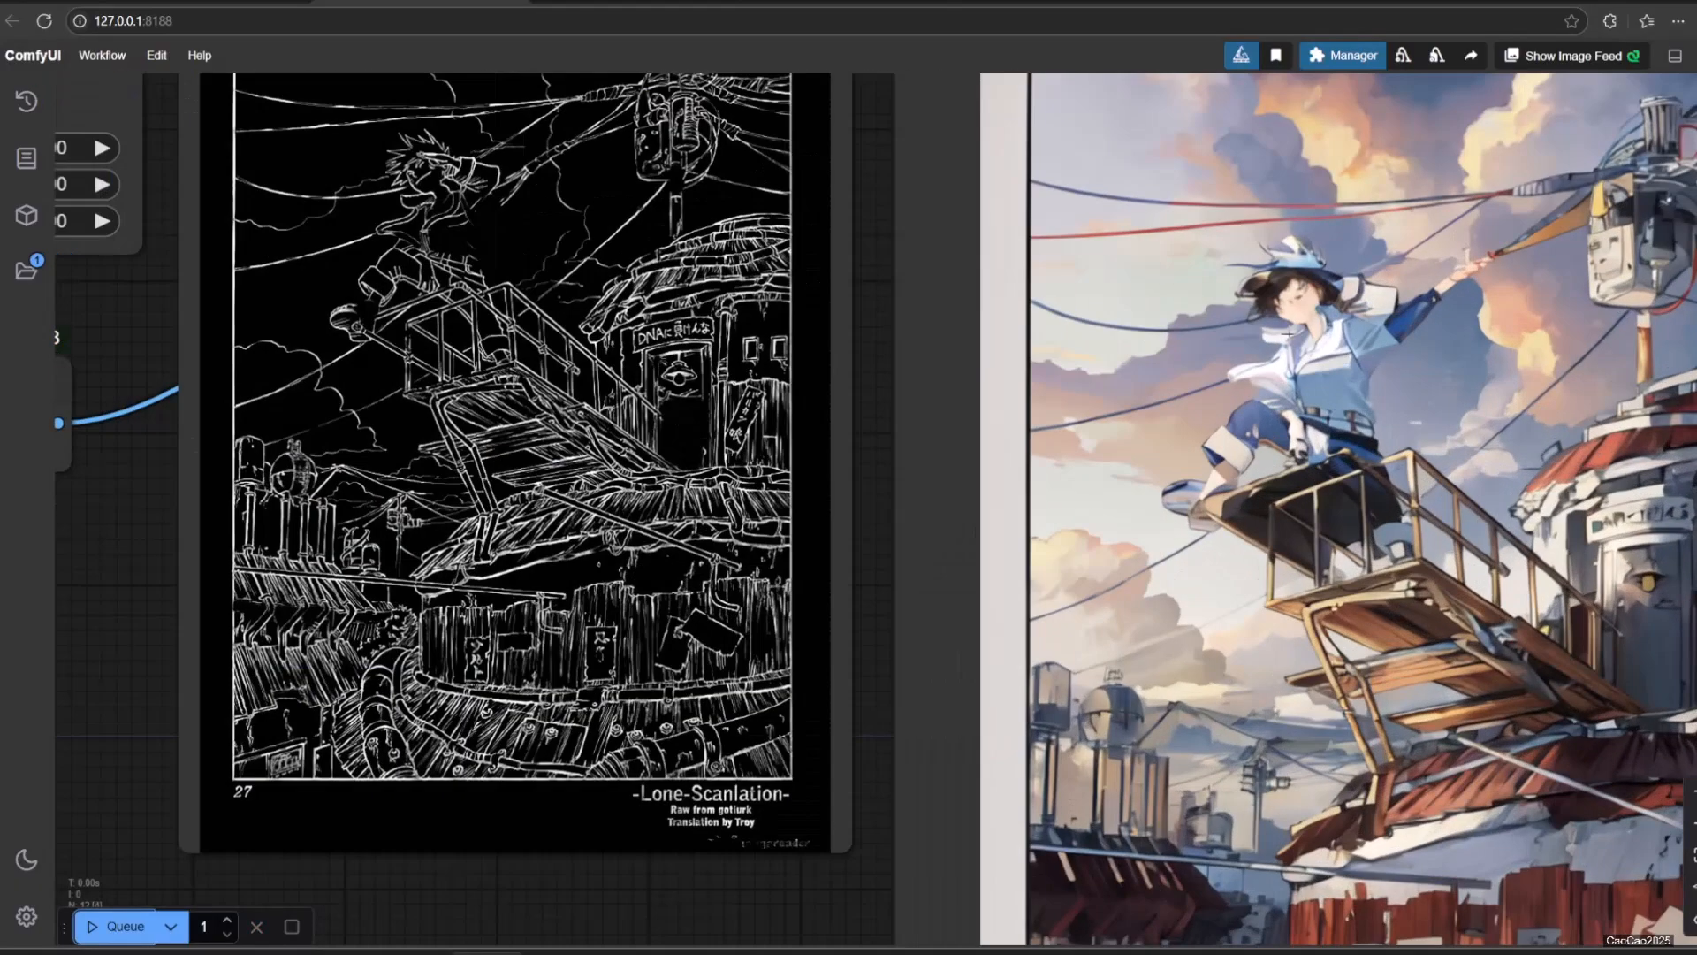
pyautogui.scroll(-3, 928, 465)
pyautogui.scroll(-3, 929, 464)
pyautogui.scroll(-2, 928, 464)
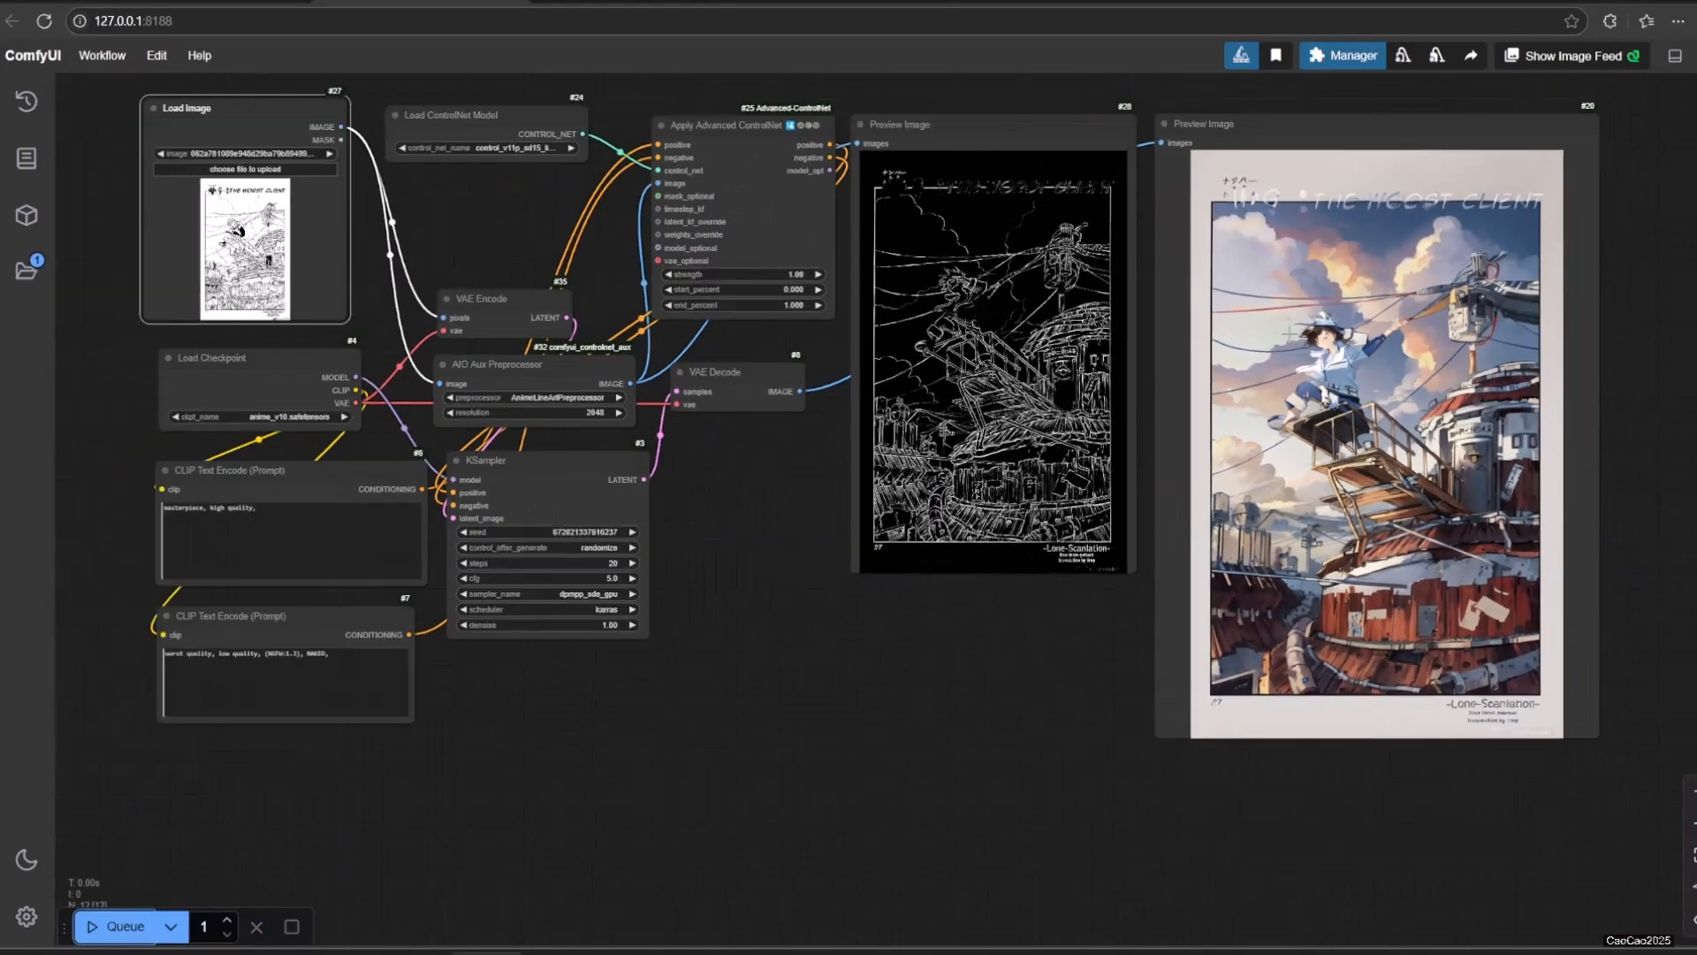
pyautogui.click(124, 927)
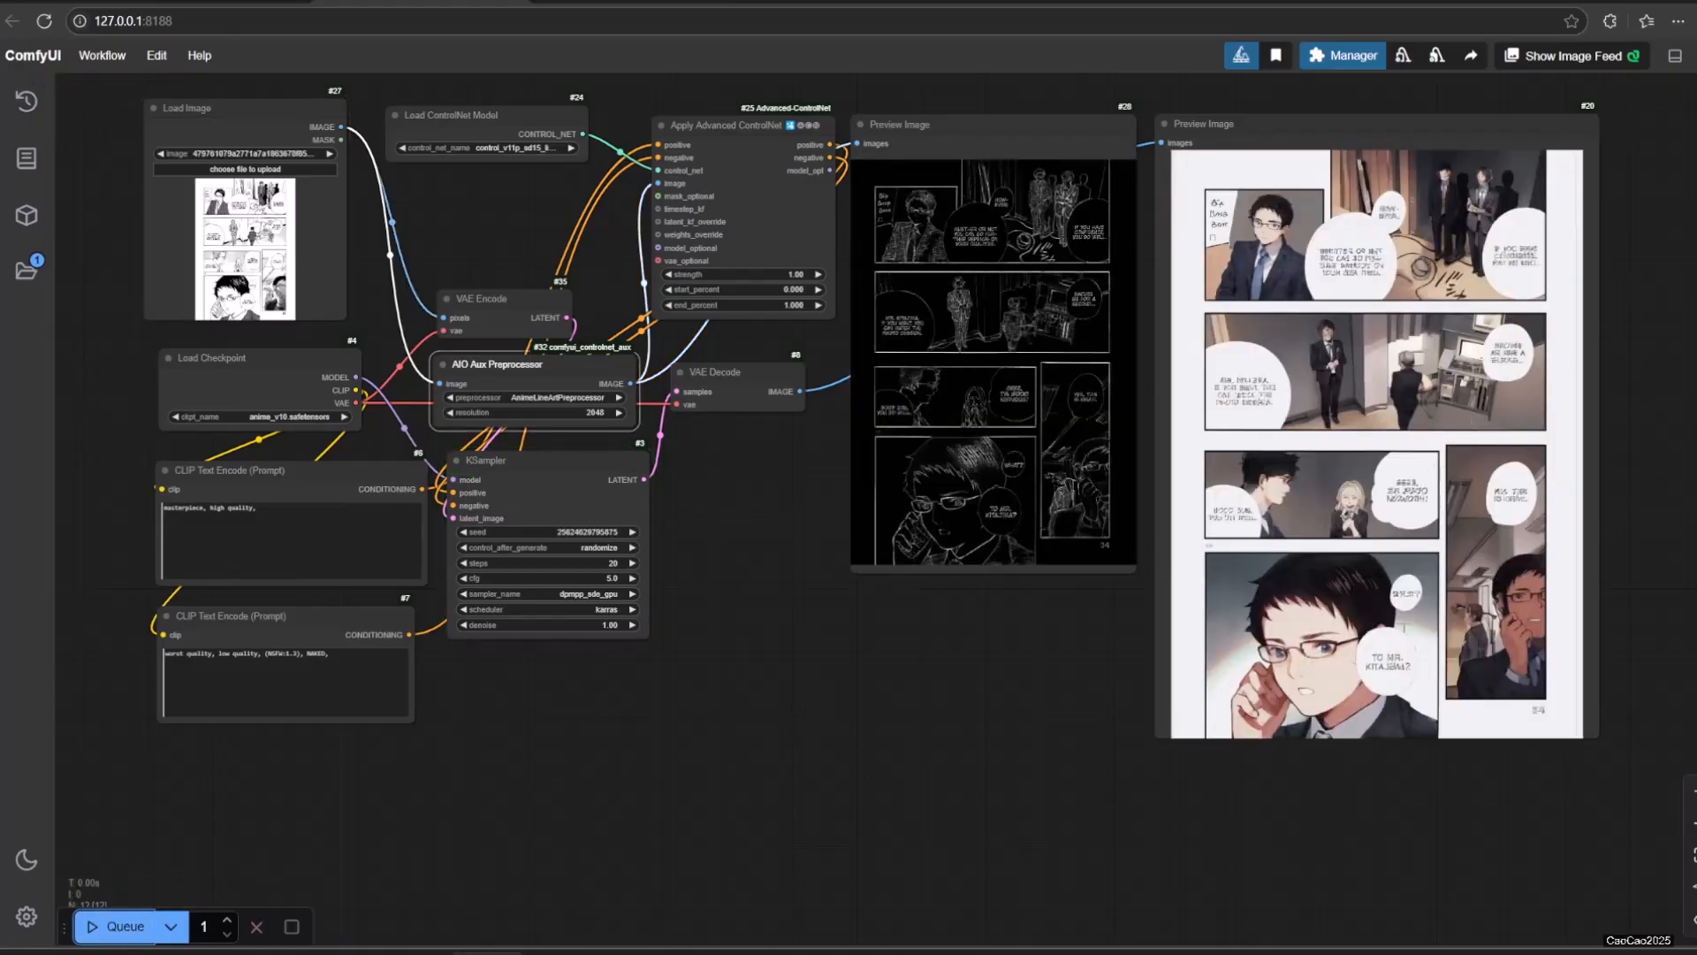
# - Enlarge the coloured result preview and bring the green frog render into view
pyautogui.moveTo(1589, 728); pyautogui.dragTo(1634, 833)
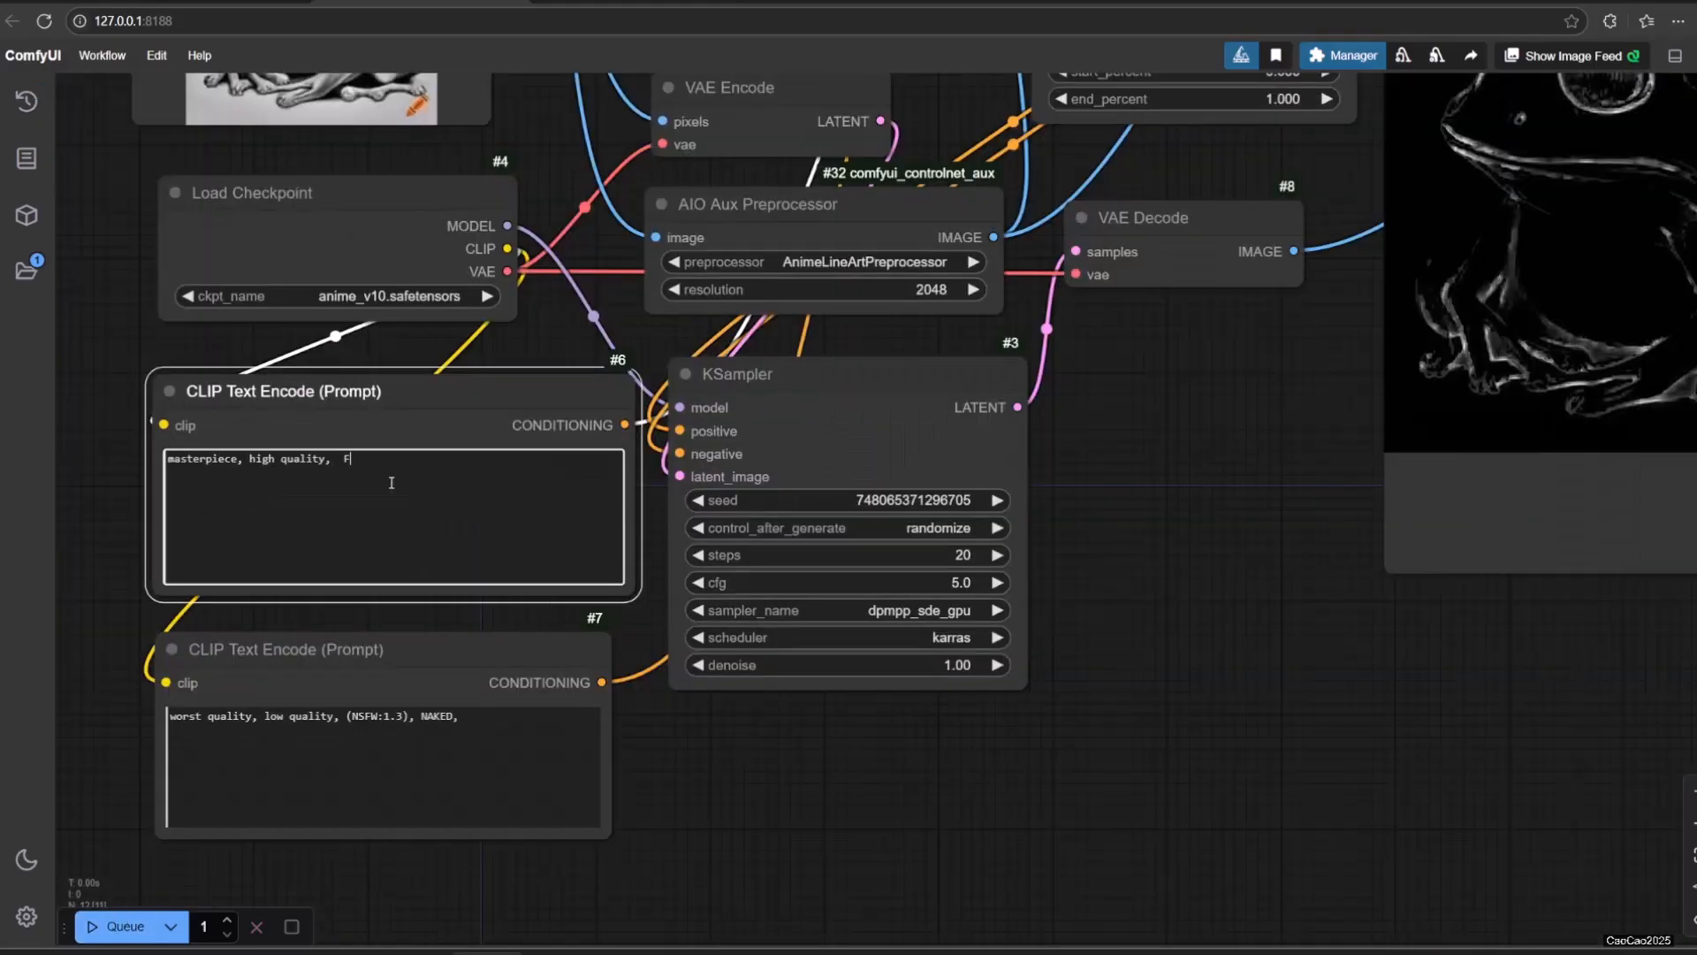
pyautogui.write('Frog, green color')
pyautogui.scroll(-3, 1449, 585)
pyautogui.moveTo(1448, 584); pyautogui.dragTo(921, 643)
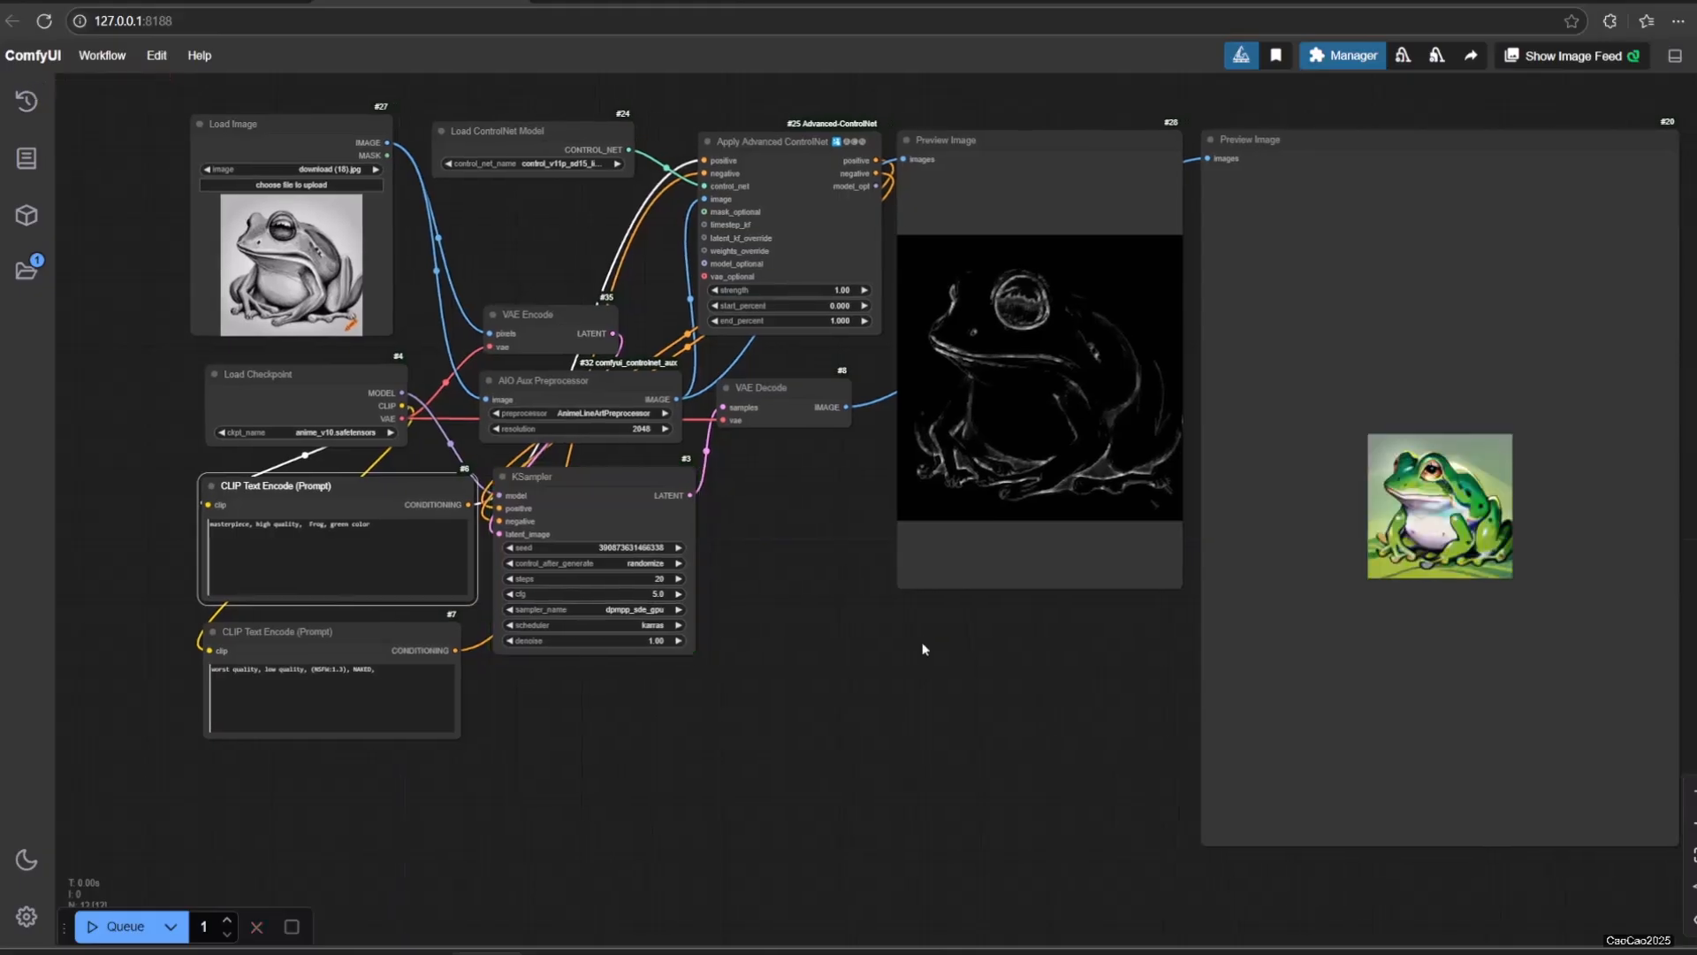
pyautogui.moveTo(933, 647); pyautogui.dragTo(892, 672)
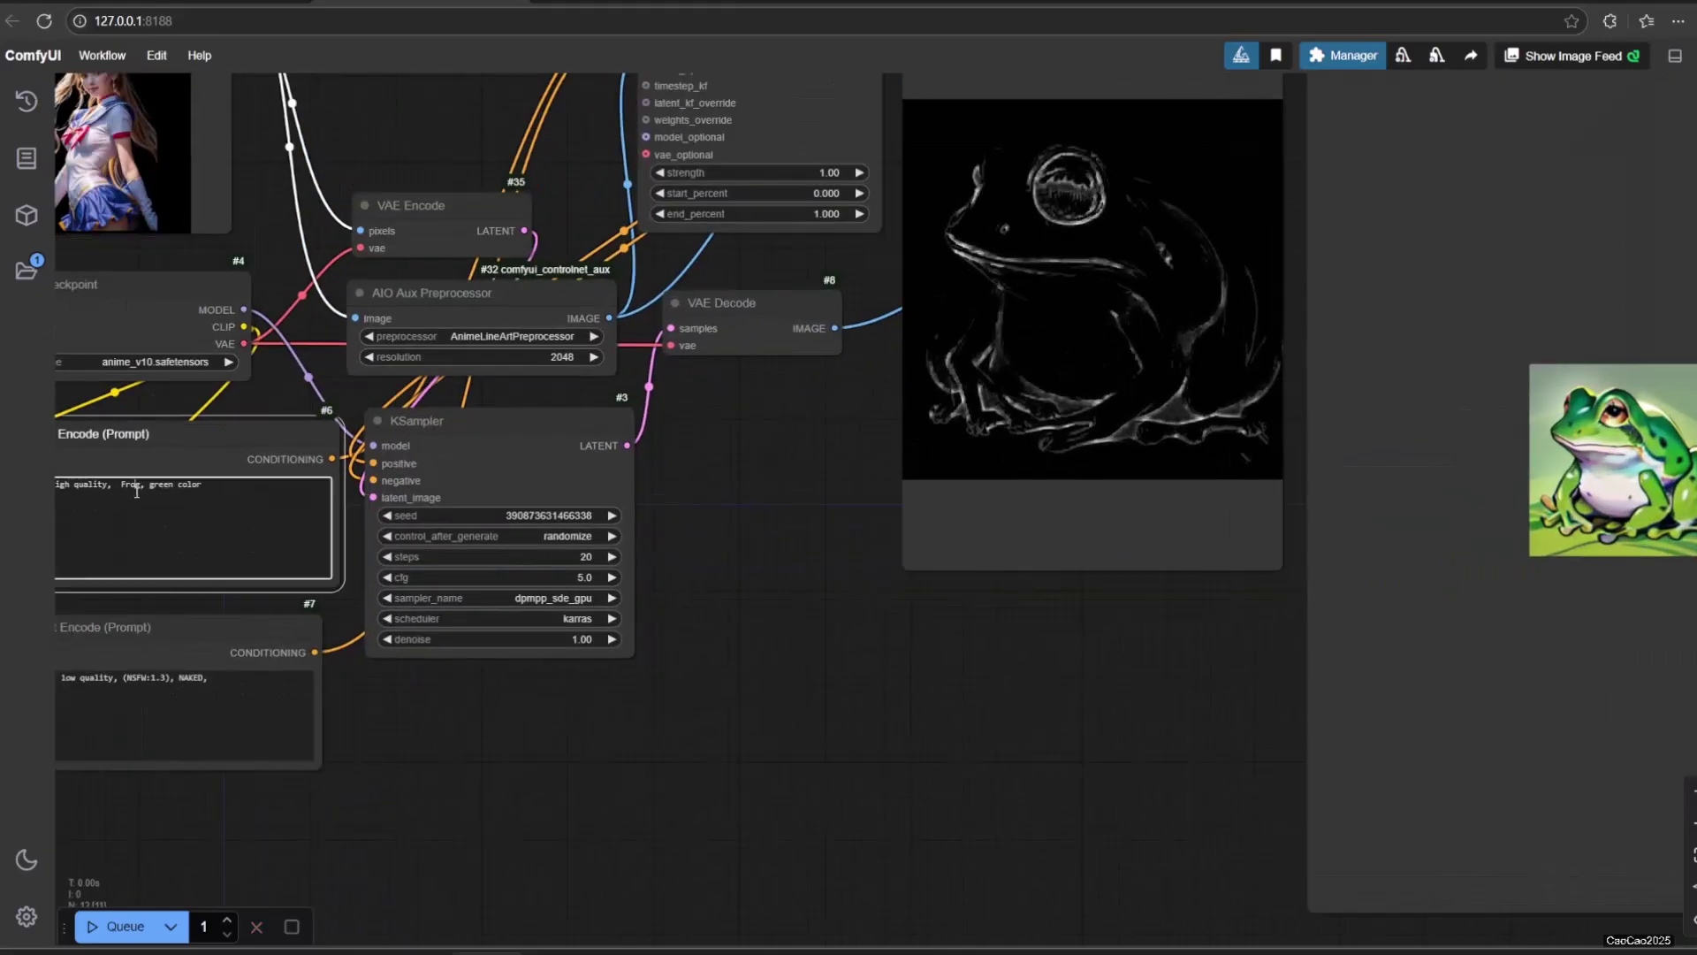
# - Replace 'Frog, green color' with 'sailor moon' in the positive prompt and queue the render
pyautogui.moveTo(122, 487); pyautogui.dragTo(212, 485)
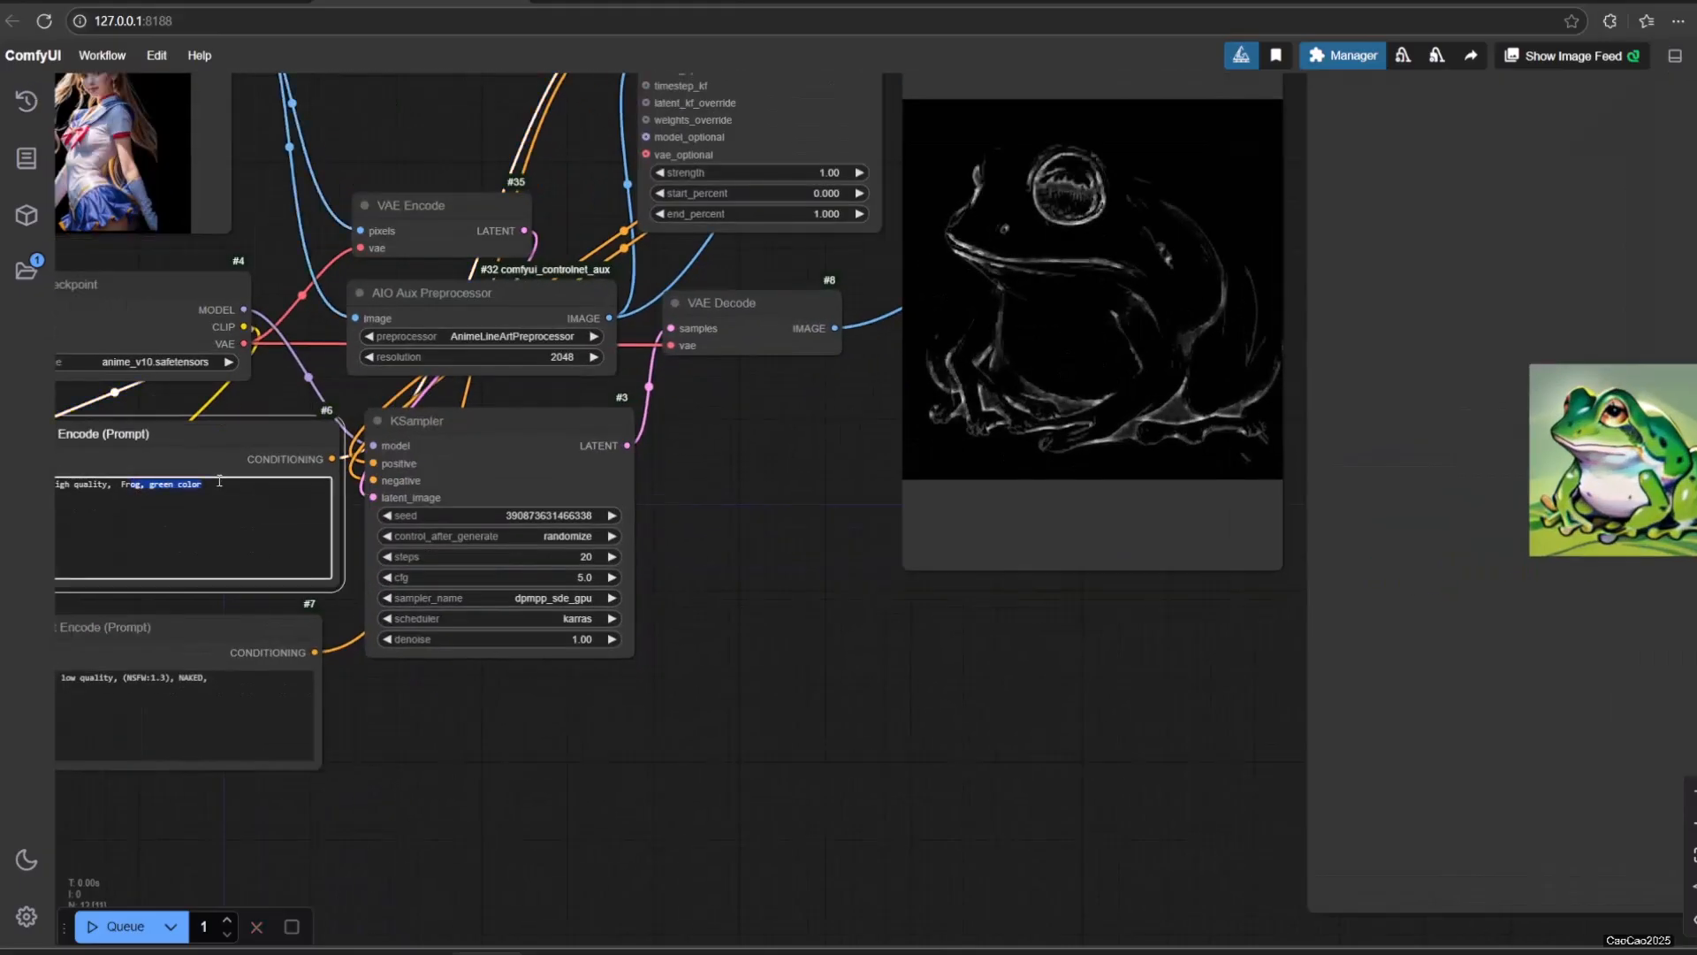
pyautogui.write('sau')
pyautogui.write('ilor moon')
pyautogui.hotkey('ctrl', 'Return')
pyautogui.scroll(-3, 494, 725)
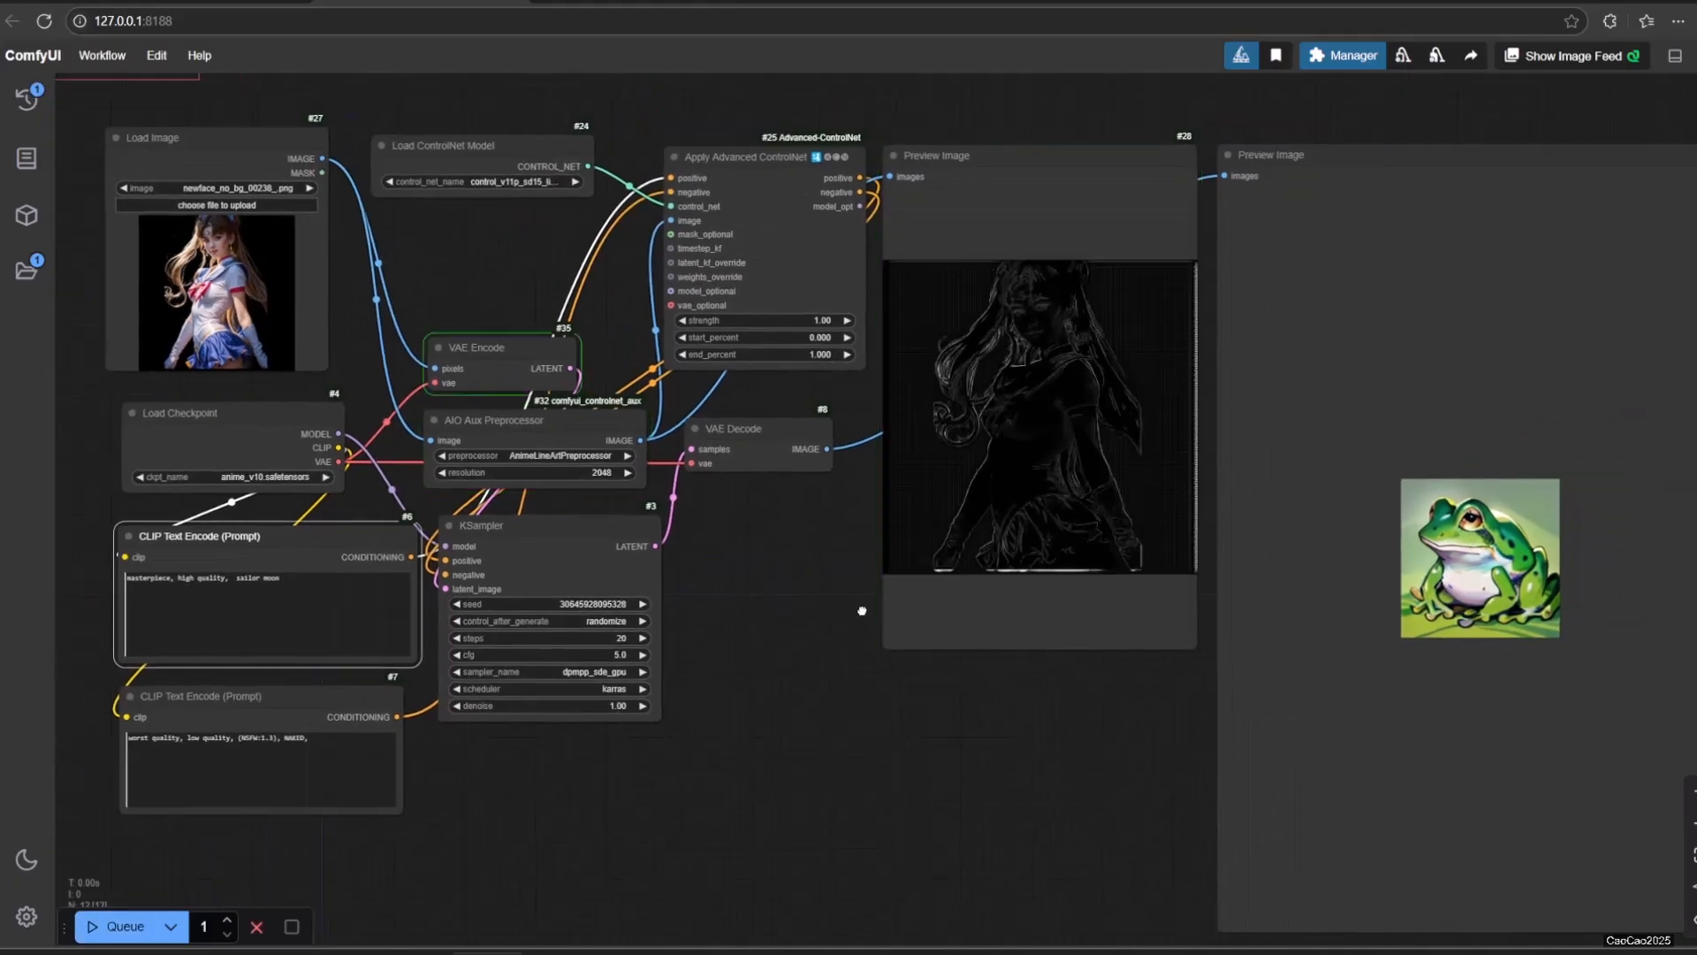
pyautogui.moveTo(849, 603); pyautogui.dragTo(810, 619)
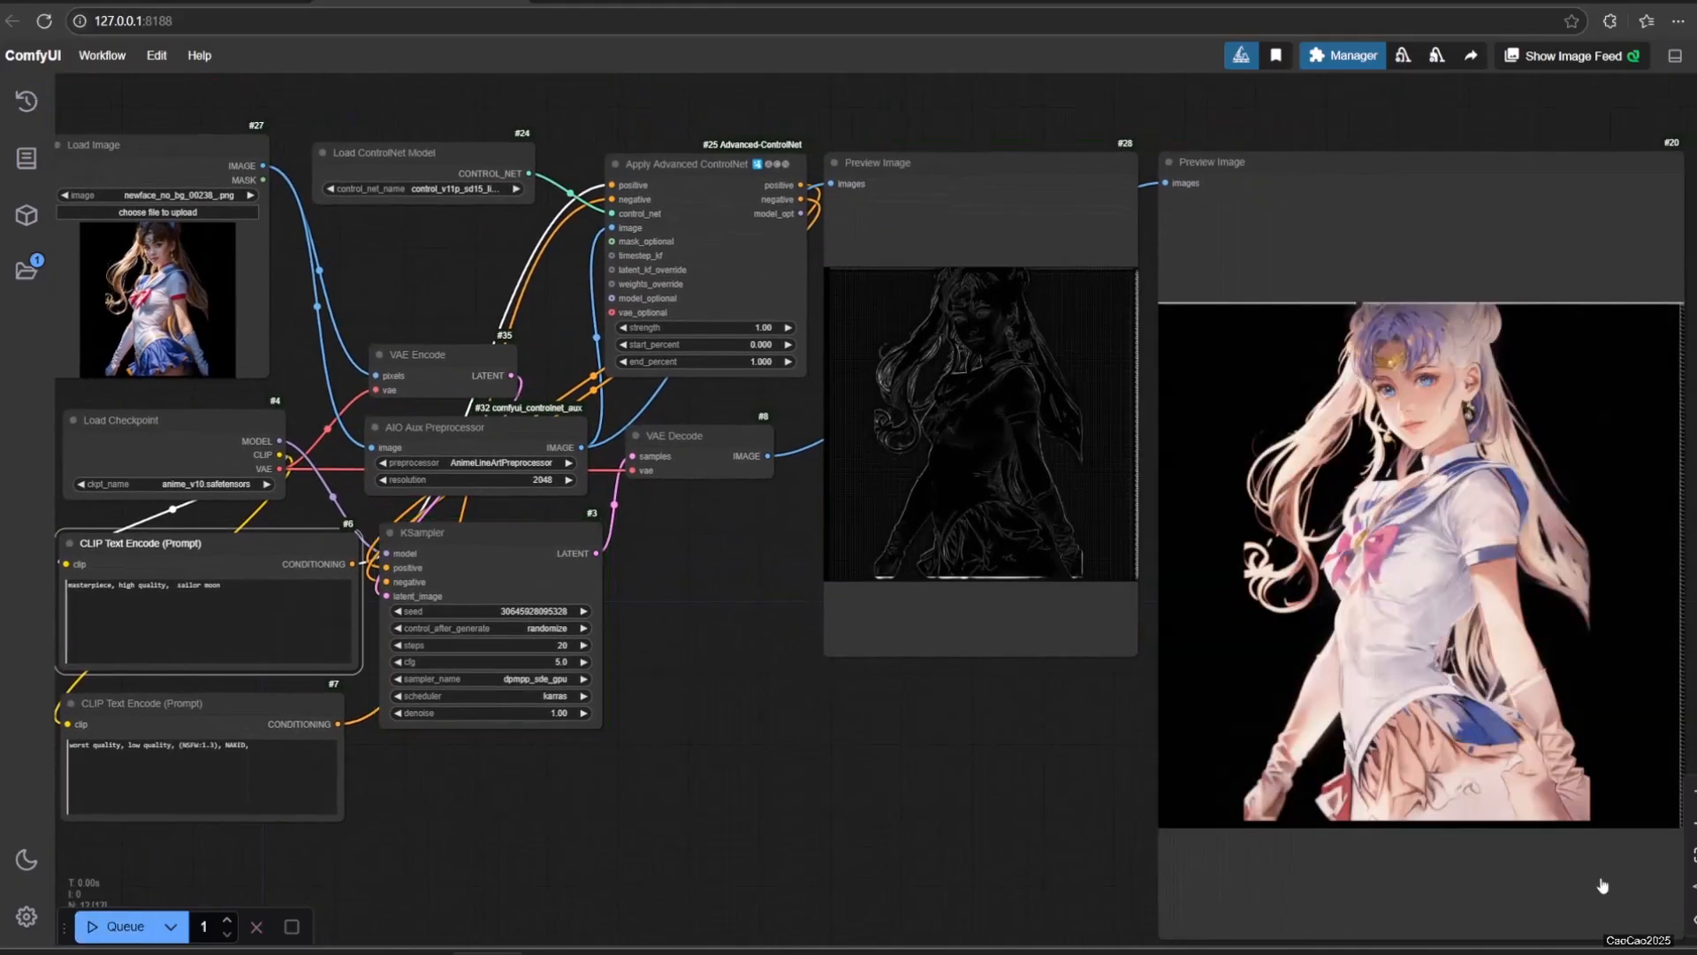
# - Delete the character name from the positive prompt and queue the garden-bench girl render
pyautogui.press('BackSpace')
pyautogui.press('BackSpace')
pyautogui.press('BackSpace')
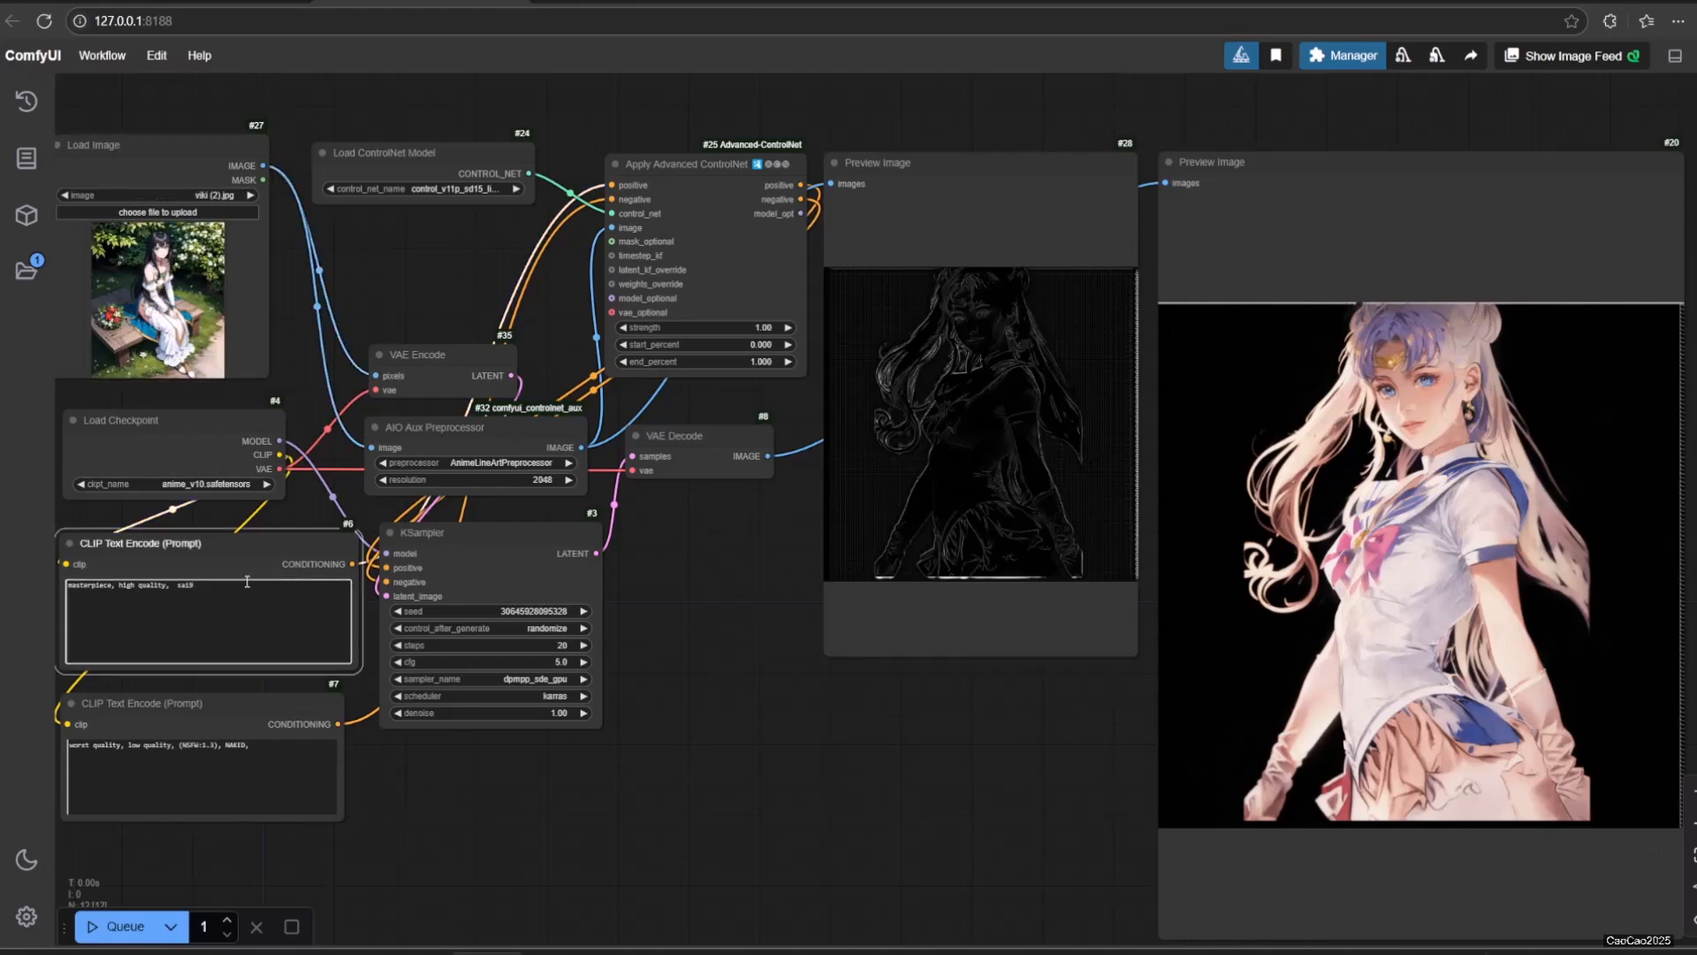
pyautogui.click(124, 925)
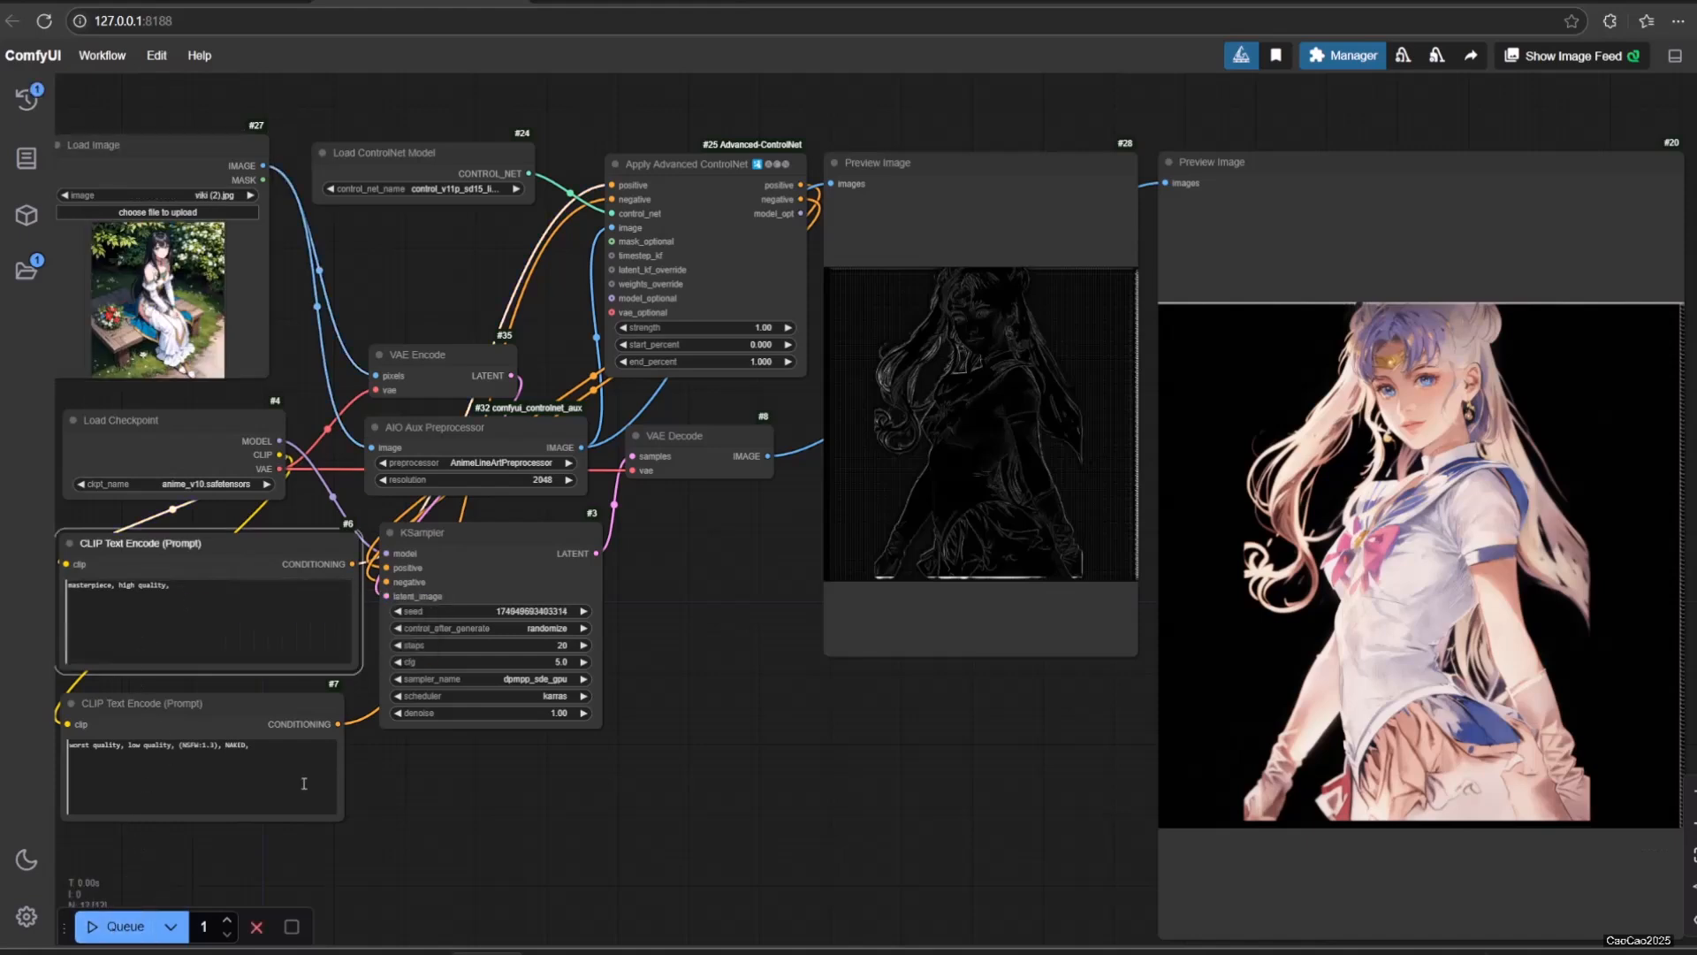
pyautogui.scroll(1, 996, 556)
pyautogui.scroll(1, 996, 555)
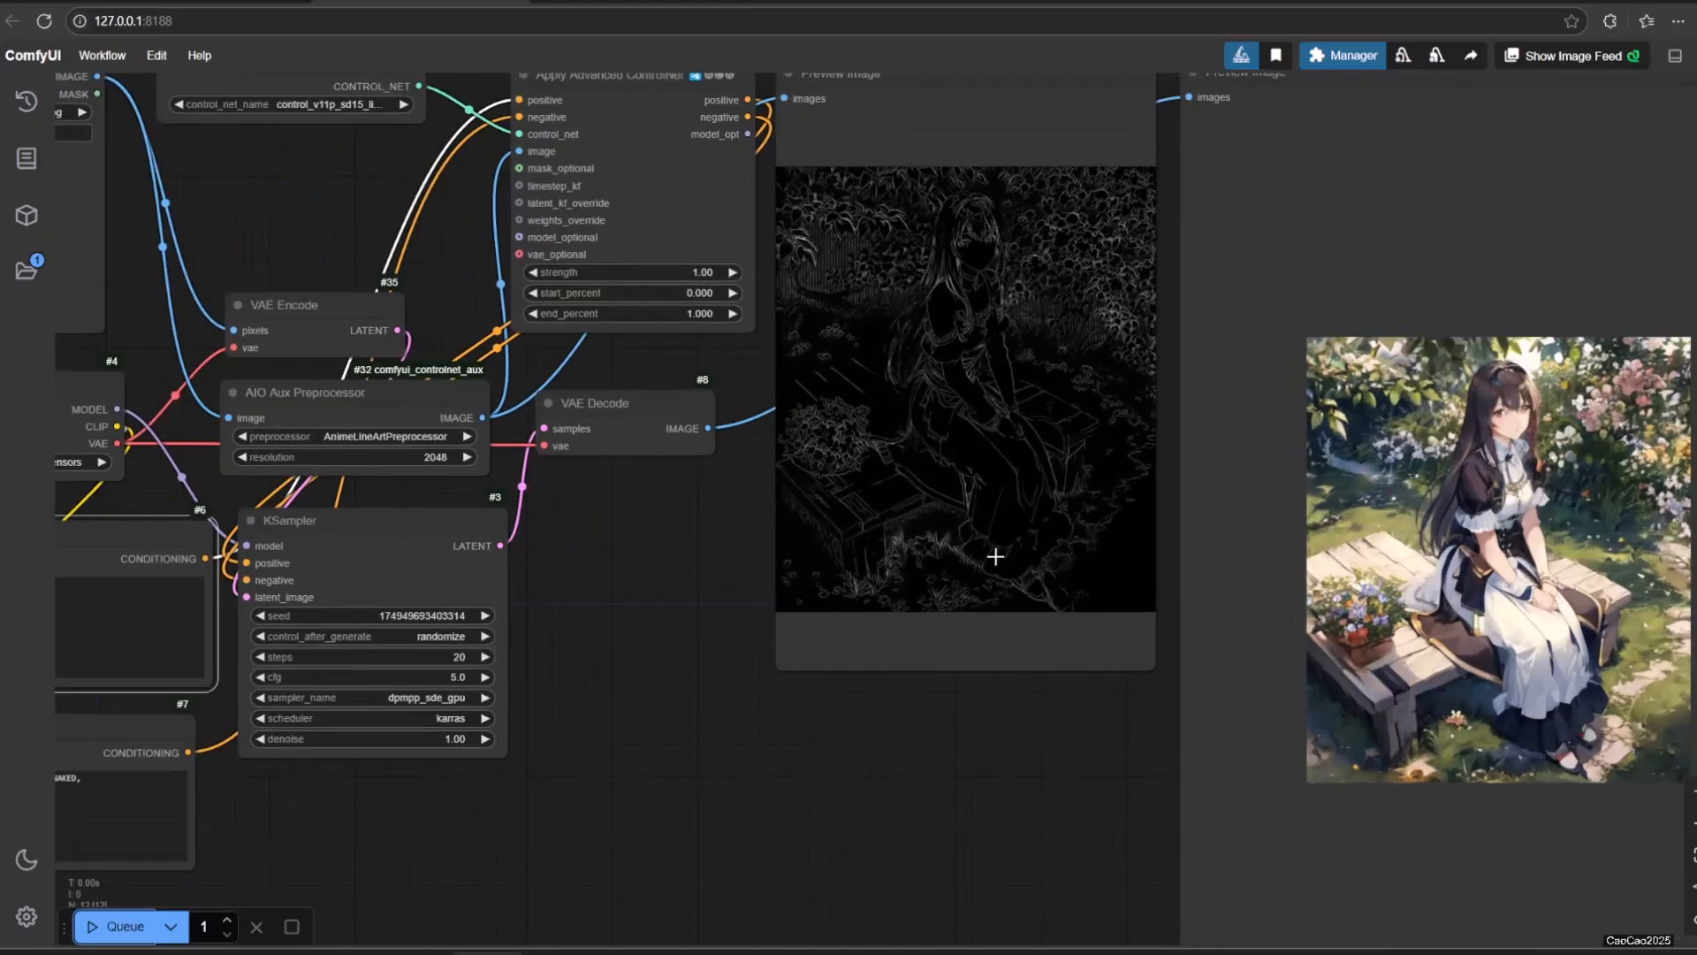
pyautogui.scroll(-2, 996, 556)
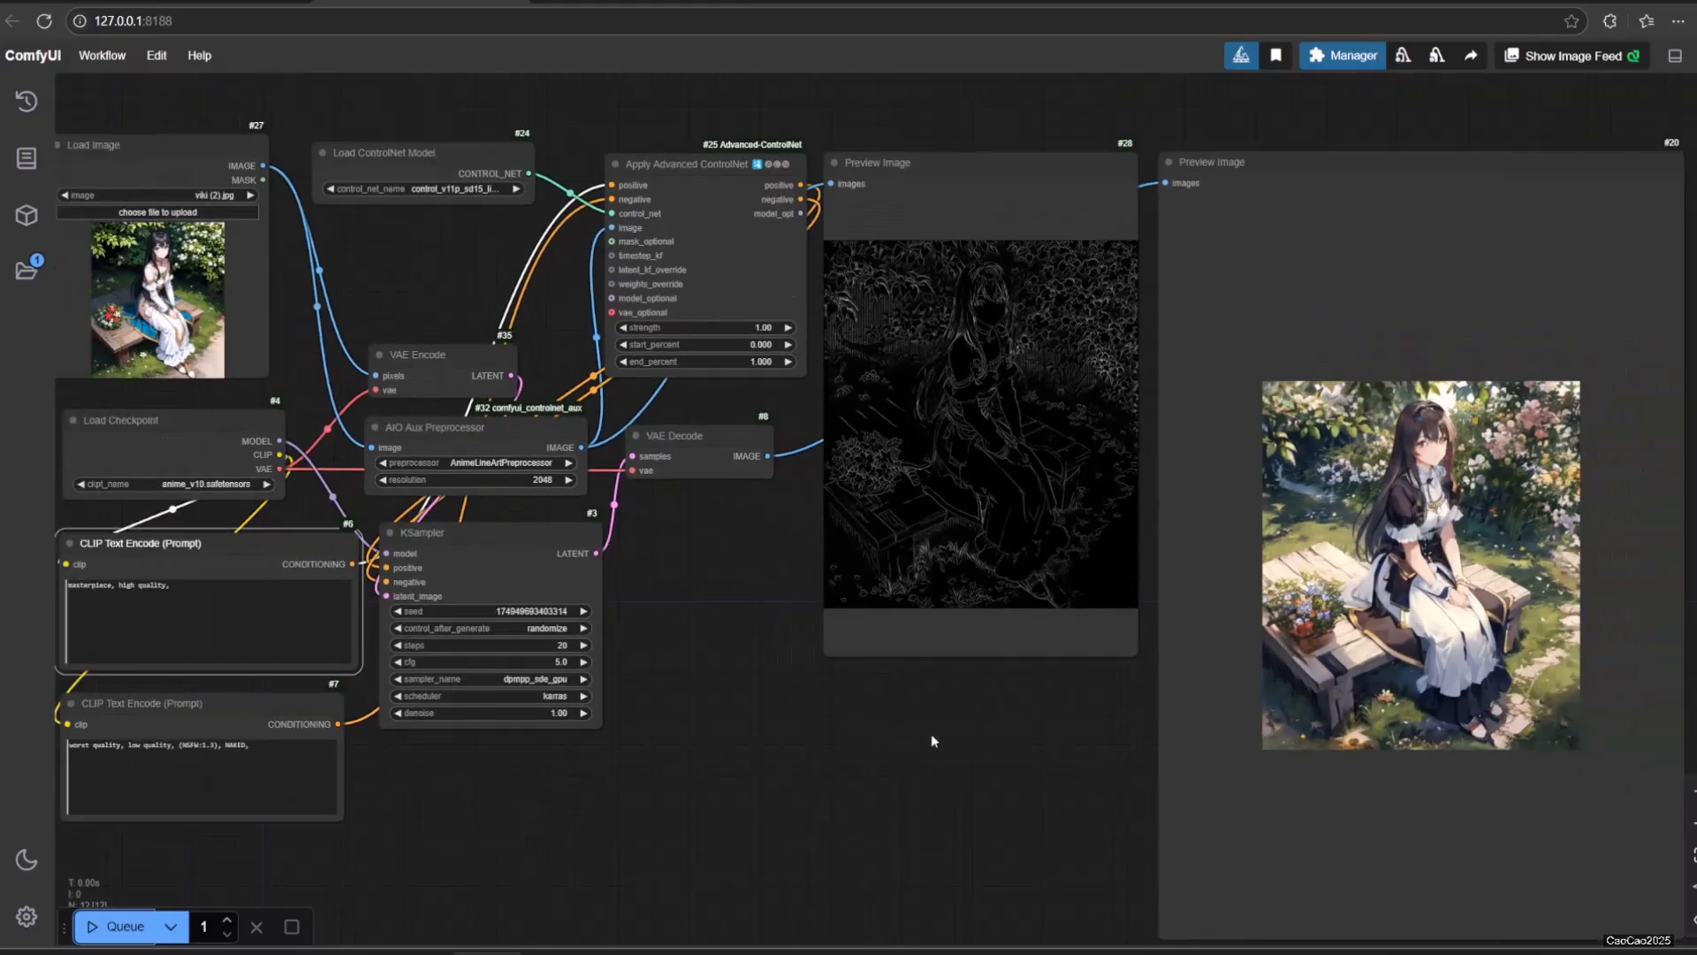